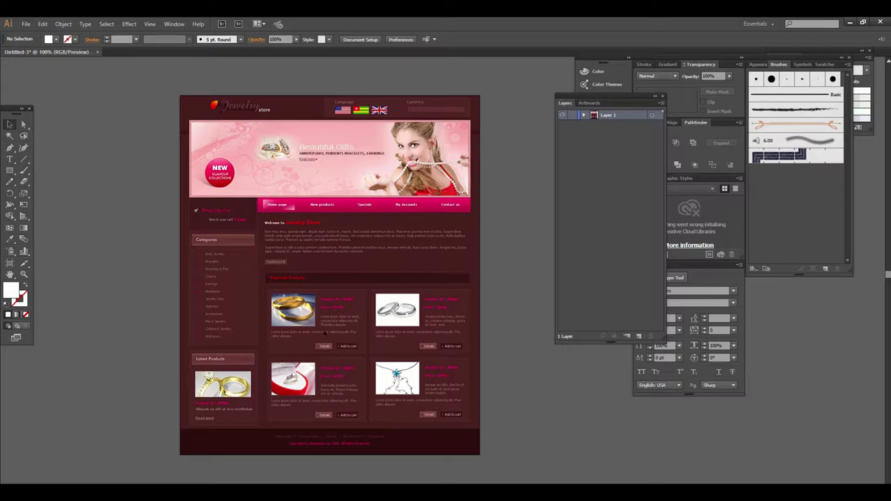
Step: Tear off the Slice tool flyout into a floating panel beside the layout, then reselect the Selection tool
left_click(23, 263)
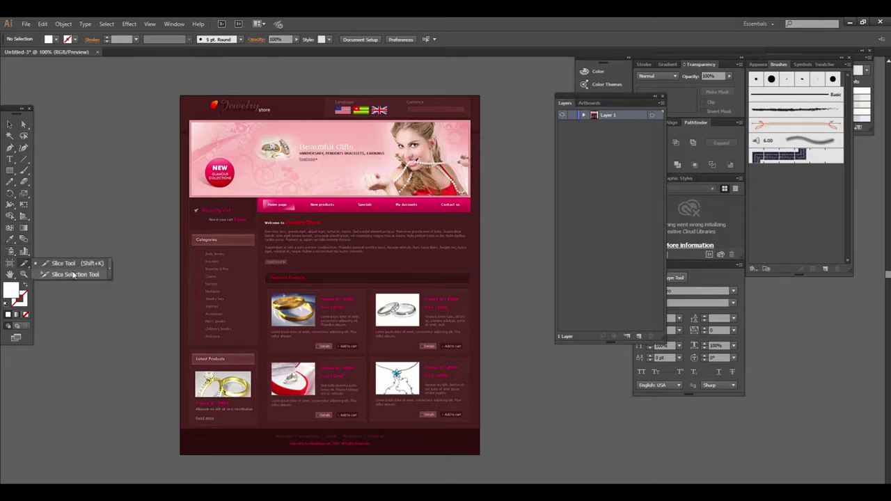
left_click(108, 269)
left_click_drag(45, 269, 97, 160)
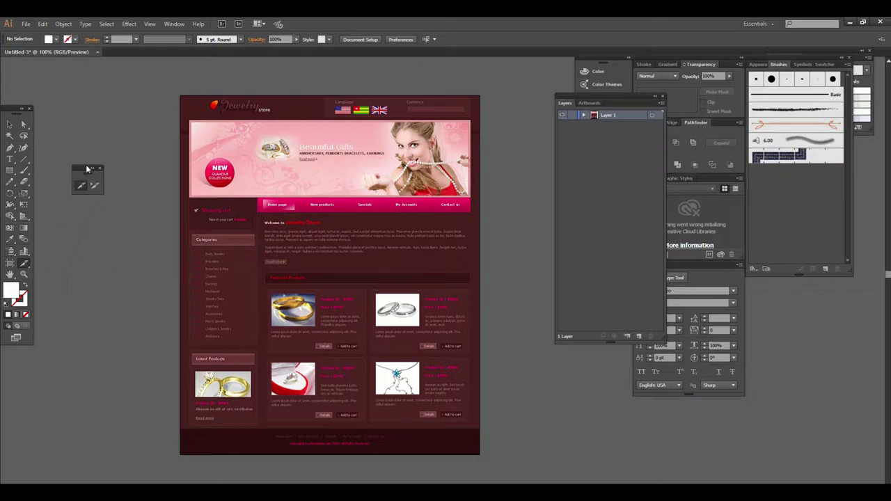
left_click(10, 124)
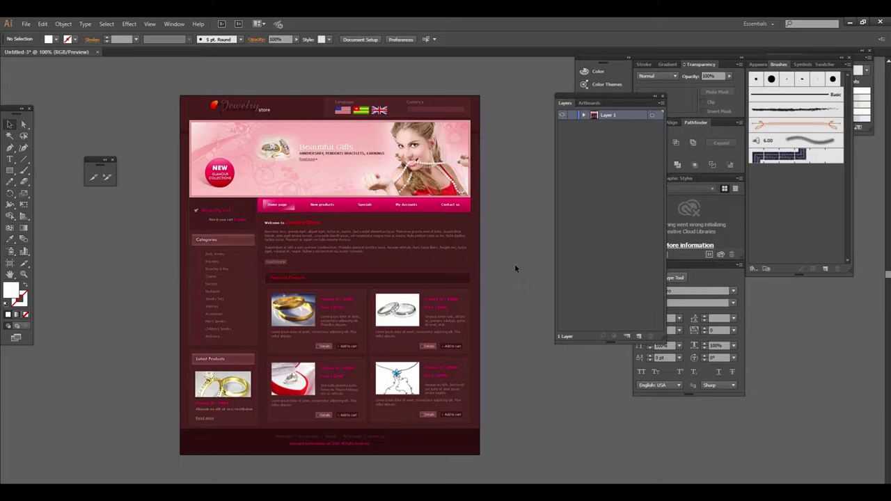
Step: Zoom to 200% and pan around the jewelry layout, inspecting the woman in the banner
scroll(390, 204, "up", 1)
scroll(388, 304, "up", 2)
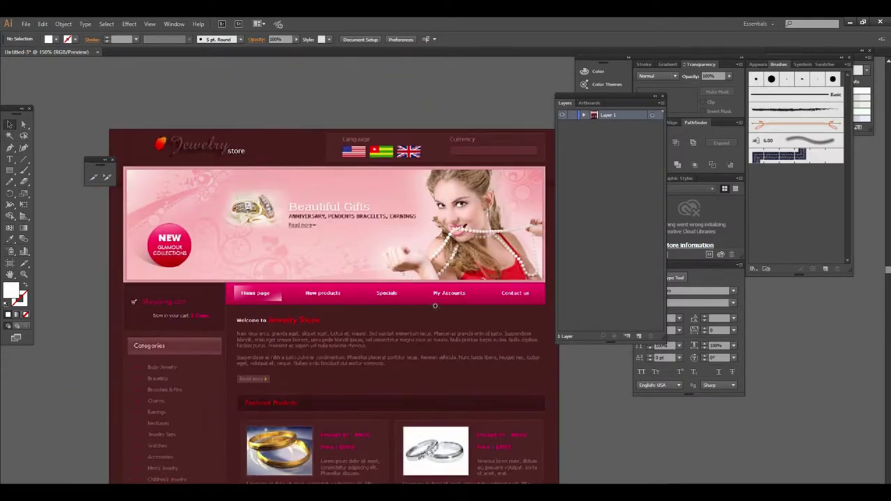
scroll(438, 305, "down", 1)
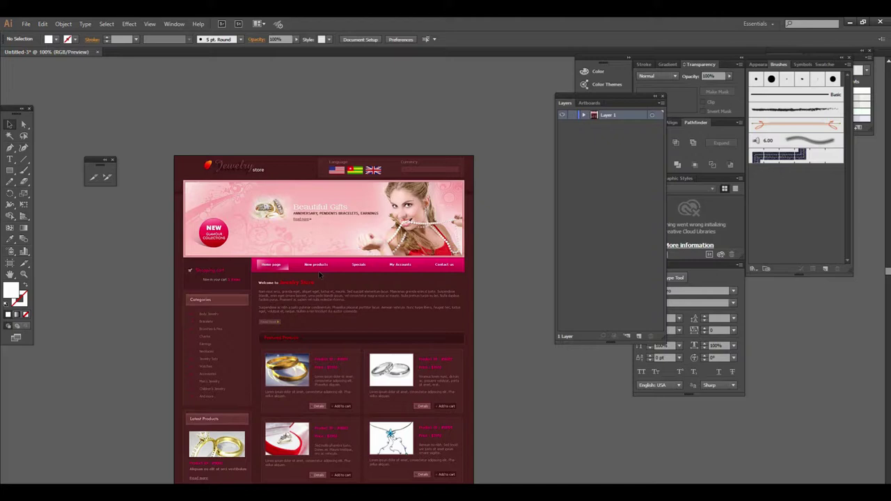
scroll(330, 273, "down", 2)
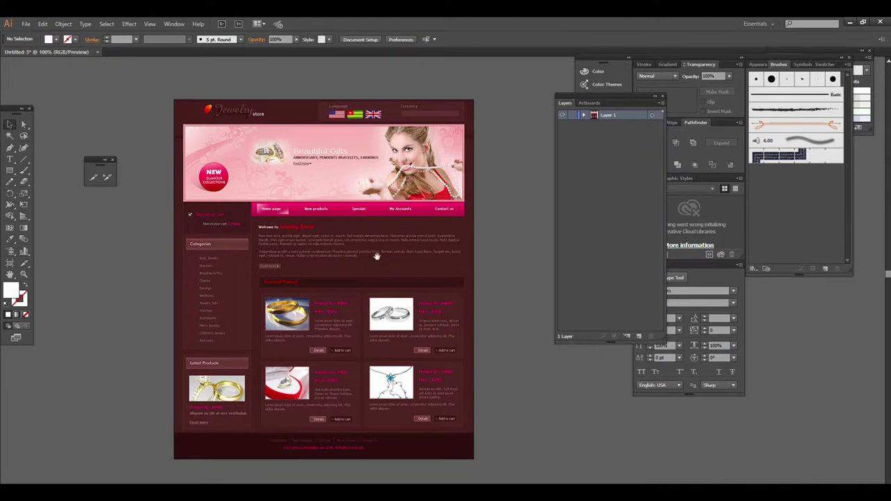
scroll(376, 254, "up", 1)
left_click_drag(385, 239, 392, 279)
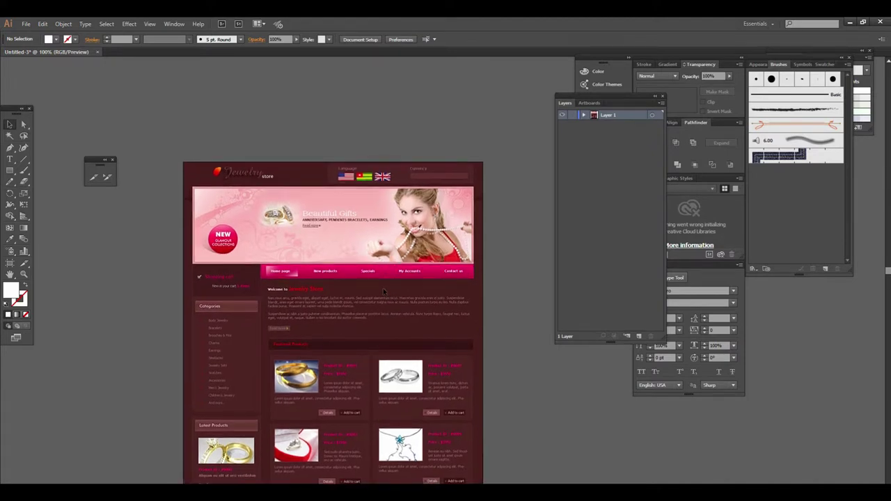
scroll(383, 292, "down", 2)
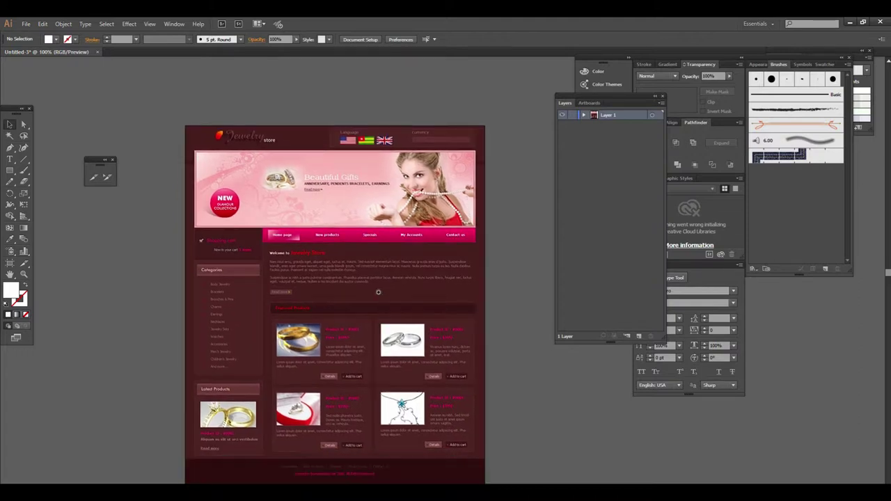
key("ctrl+plus")
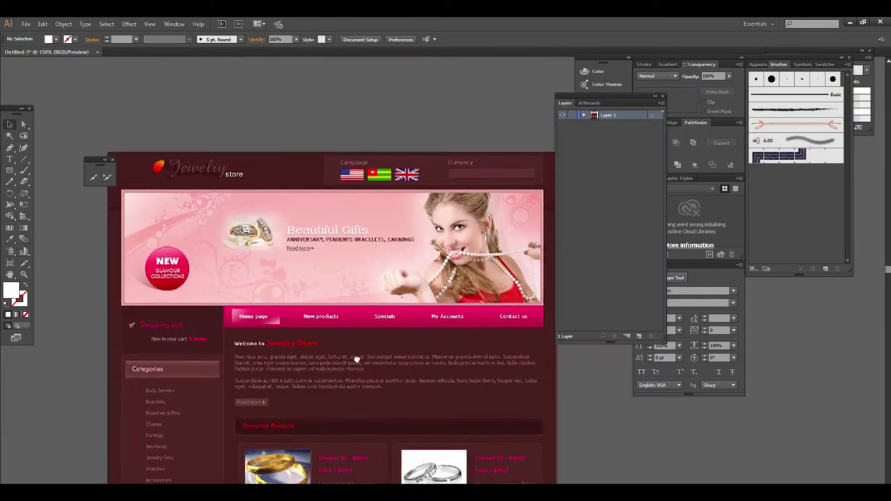
scroll(356, 359, "up", 2)
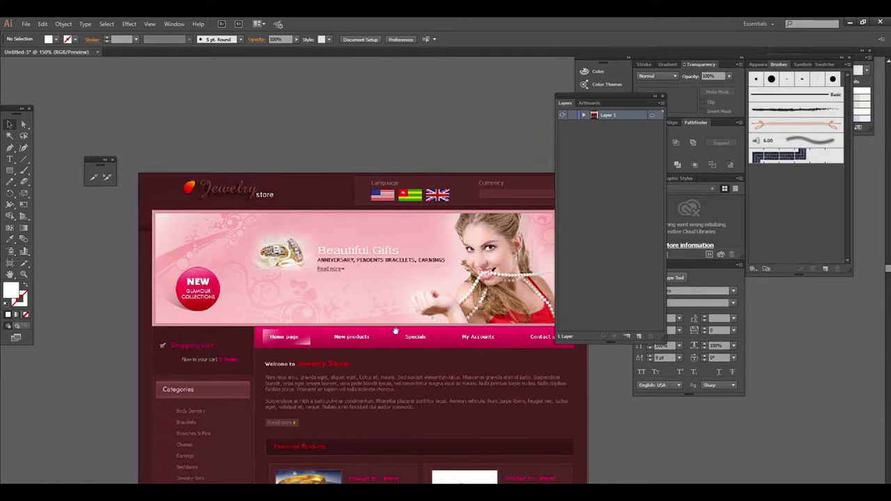
left_click(344, 269)
left_click_drag(344, 269, 235, 283)
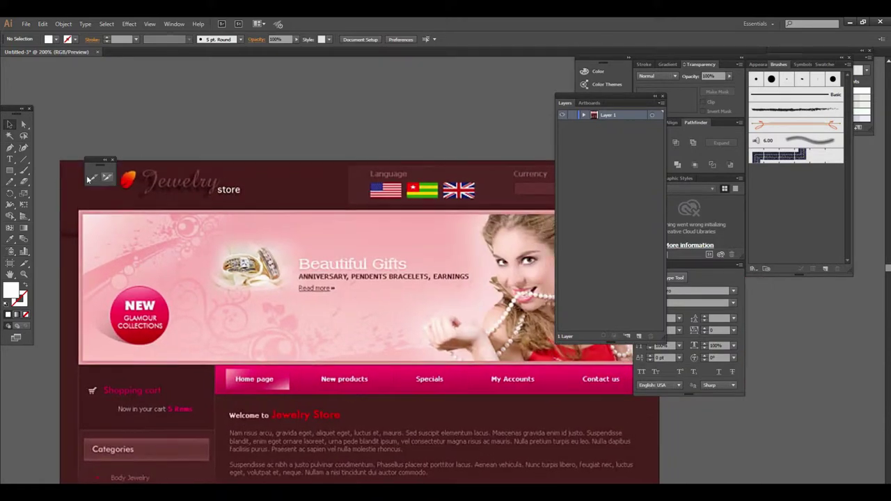
left_click_drag(324, 255, 378, 297)
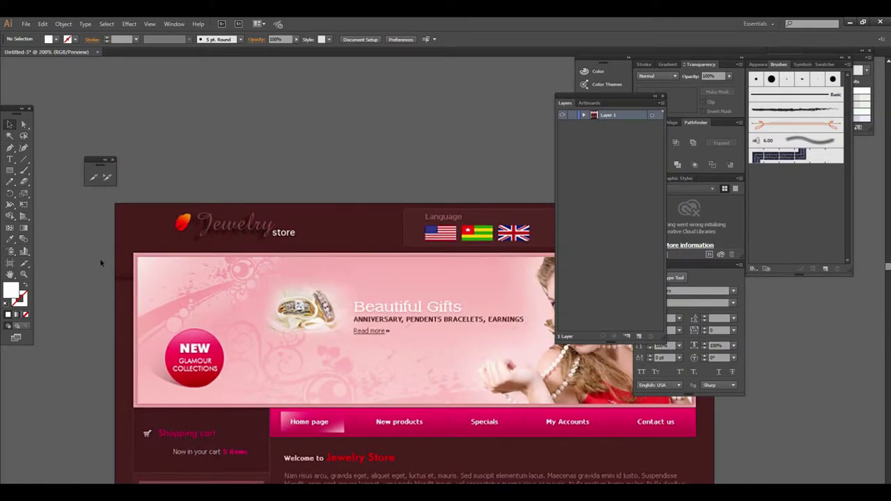
Step: Select the Slice Tool from its flyout, with the view settled at 200%
left_click(26, 267)
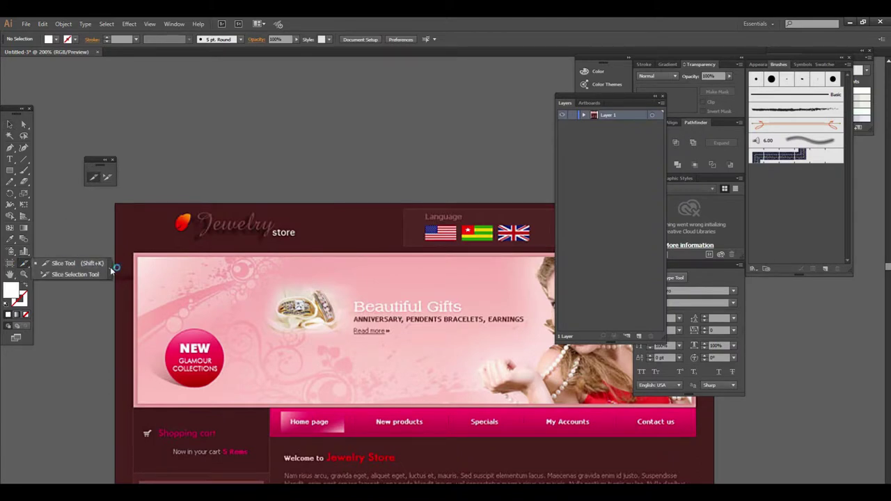
left_click(9, 111)
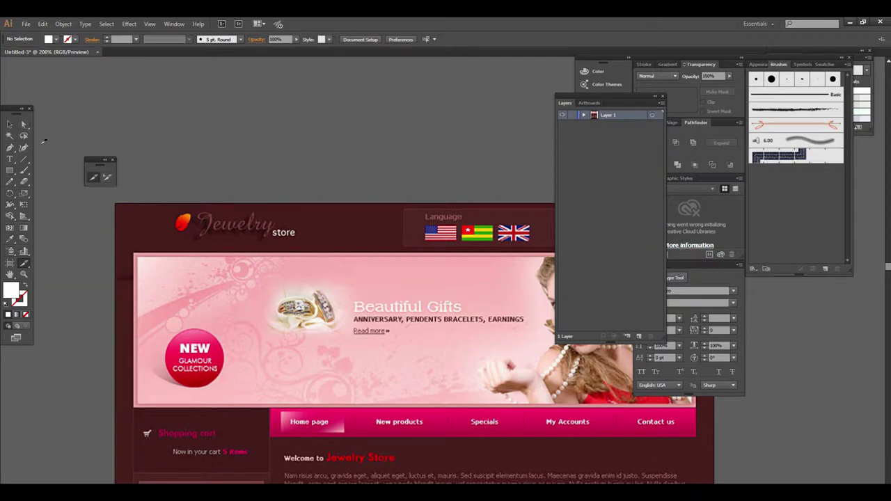
left_click_drag(362, 343, 281, 312)
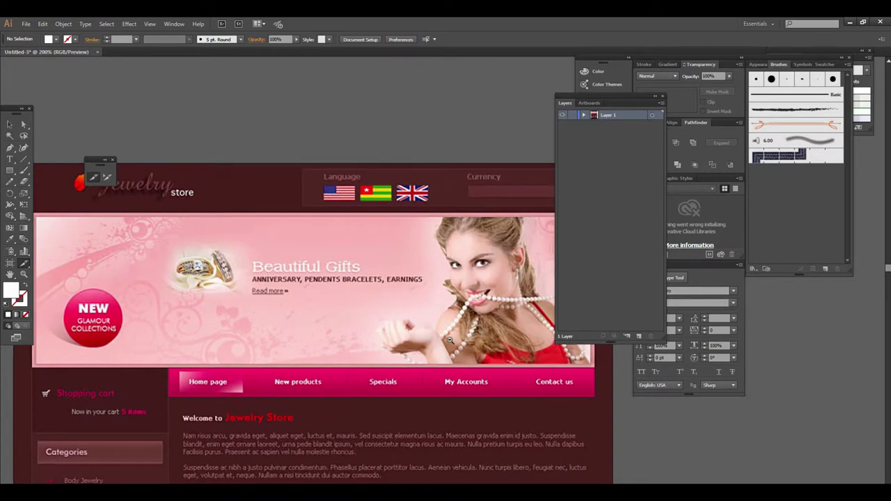
left_click(449, 339, "alt")
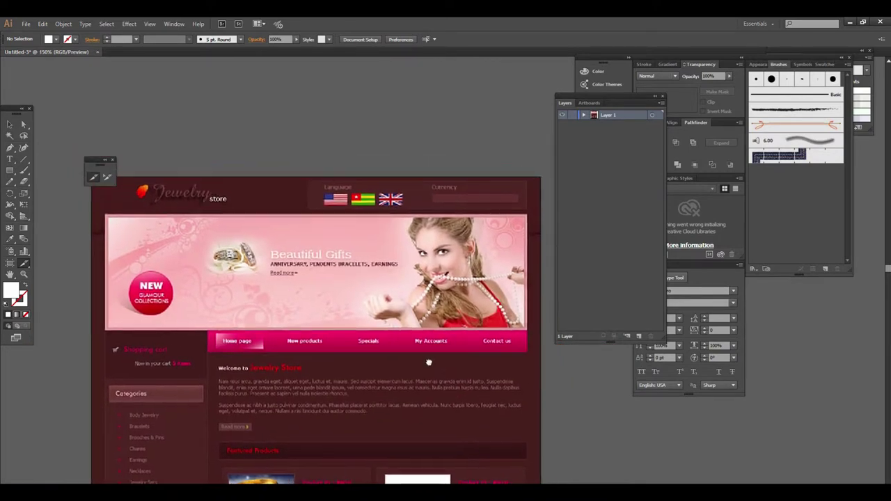
left_click(433, 346)
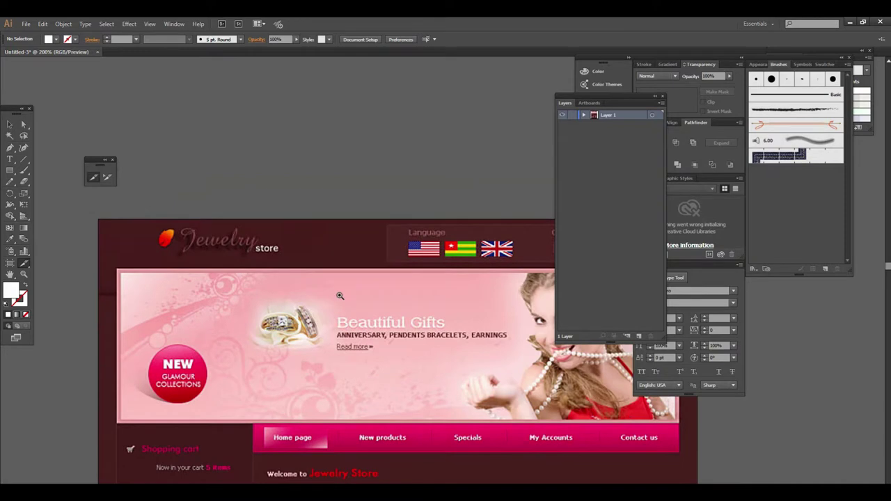
Step: At 300% zoom, slice the Jewelry store logo, the three flags and the Currency field
left_click(341, 295)
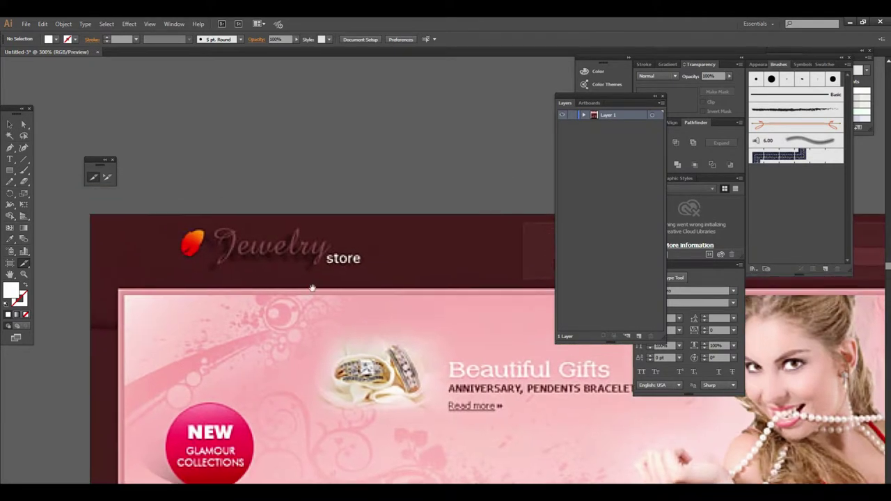
left_click_drag(177, 218, 382, 277)
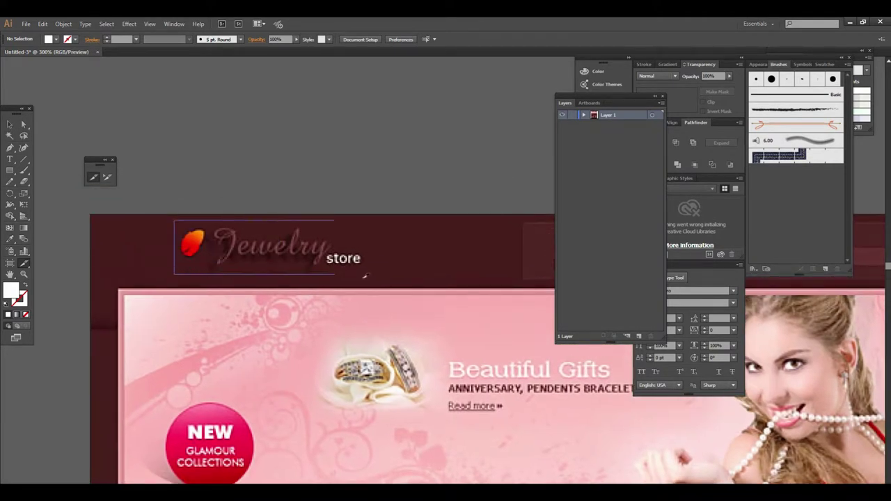
scroll(342, 327, "down", 1)
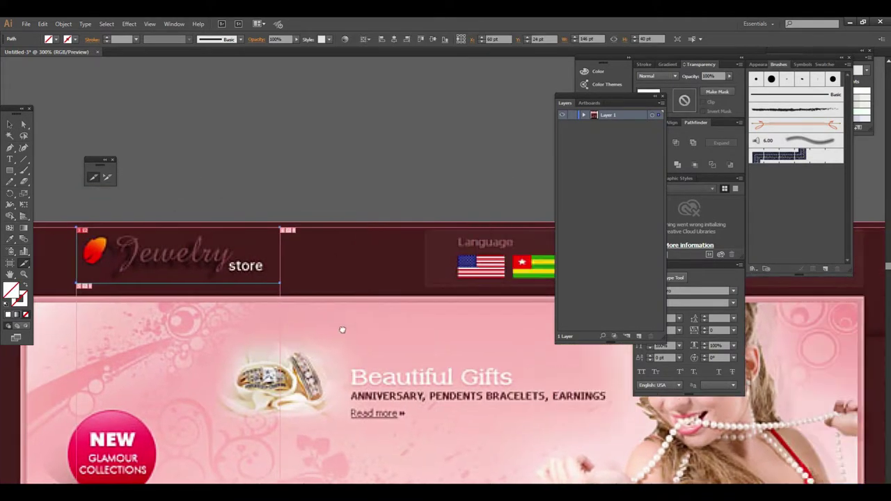
scroll(408, 312, "down", 1)
scroll(390, 265, "down", 1)
scroll(461, 339, "right", 3)
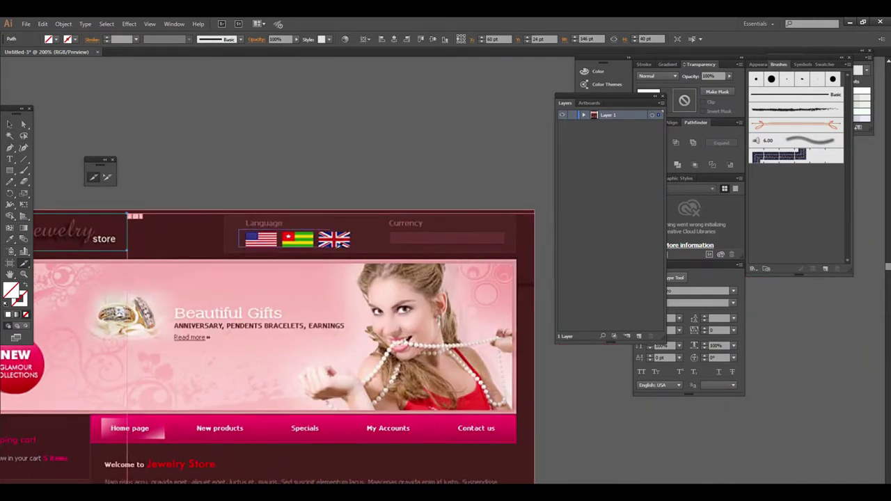
left_click_drag(241, 226, 365, 252)
scroll(321, 229, "right", 1)
left_click_drag(312, 218, 438, 245)
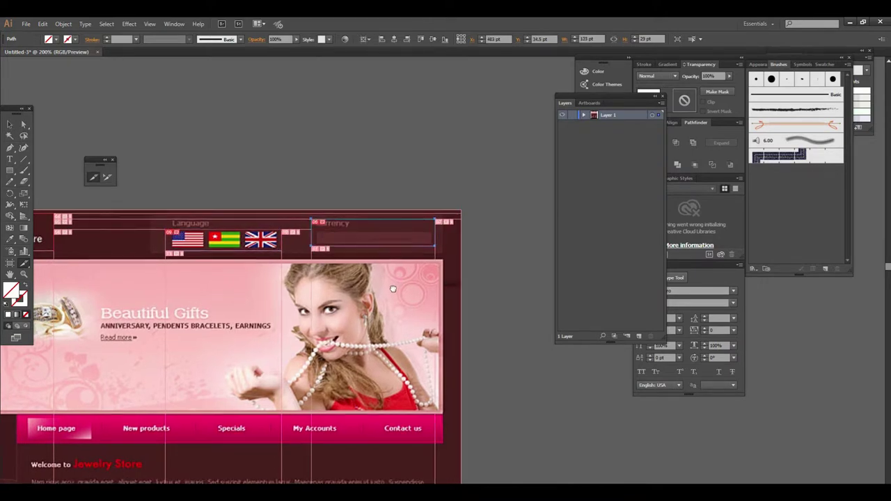
Step: At 150% zoom, draw one slice covering the whole banner
scroll(392, 288, "left", 1)
key("ctrl+minus")
scroll(313, 313, "down", 1)
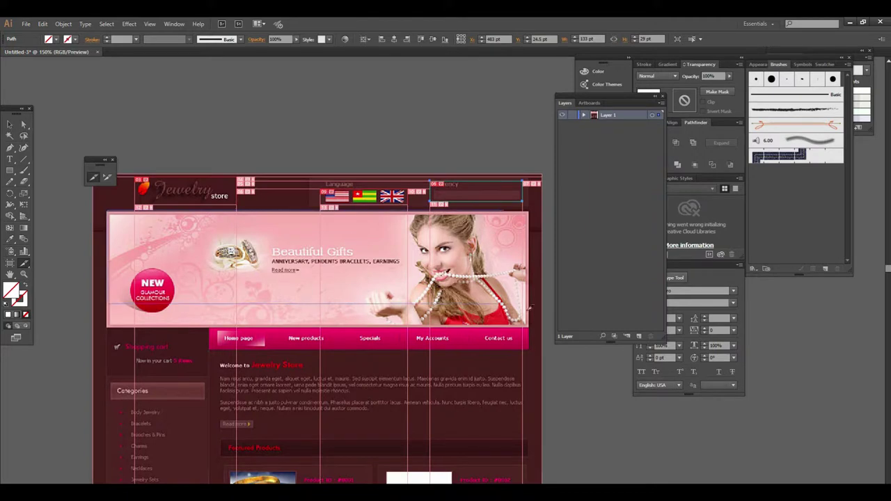
left_click_drag(110, 206, 530, 334)
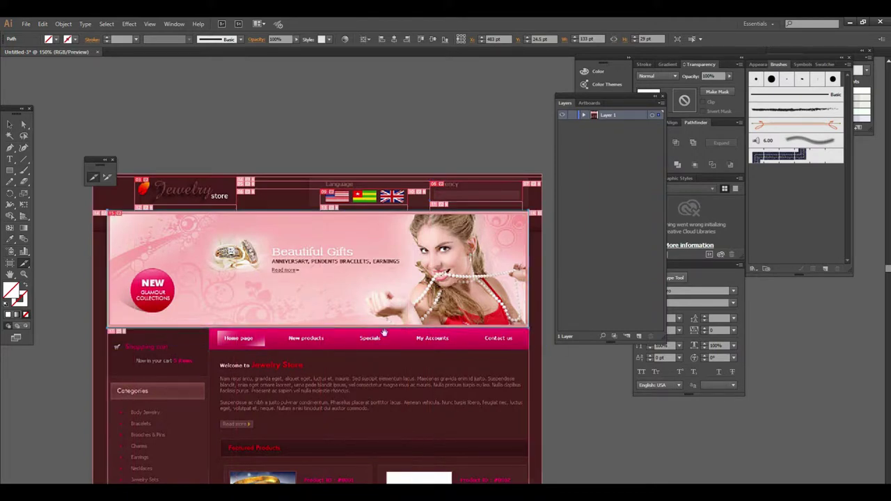
Step: Slice the Home page, New products and Specials menu buttons
key("ctrl+plus")
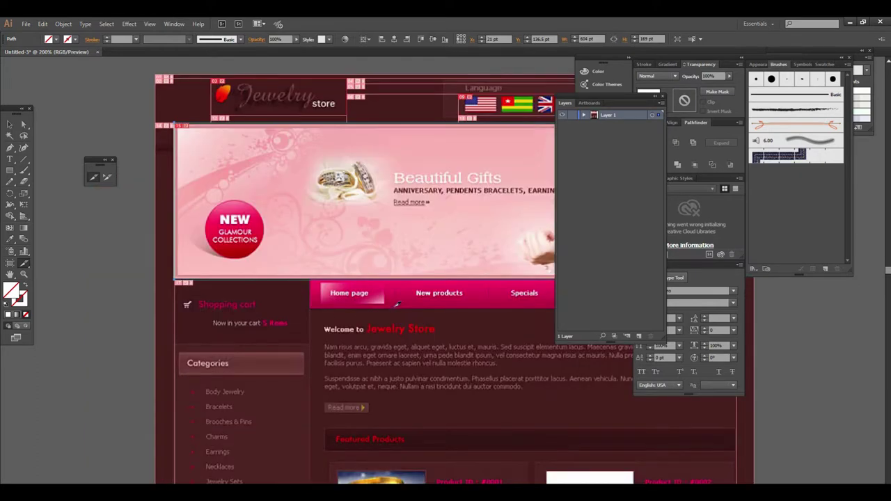
left_click(392, 303)
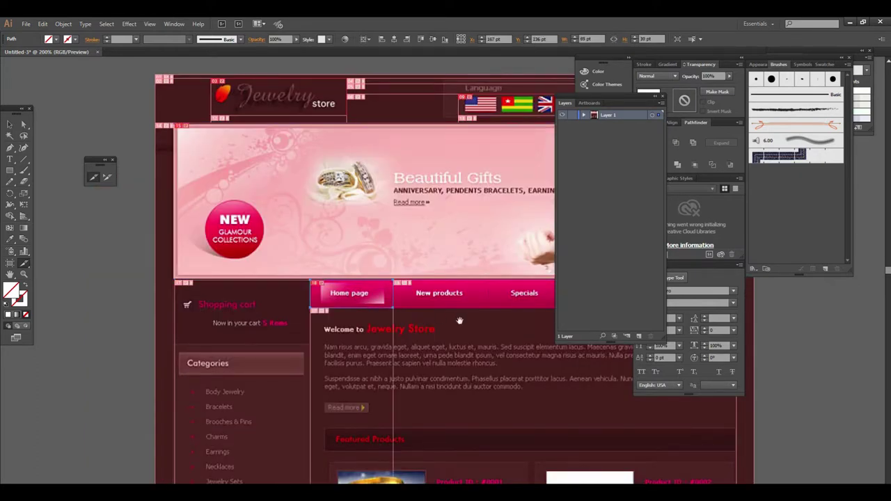
left_click_drag(459, 320, 315, 334)
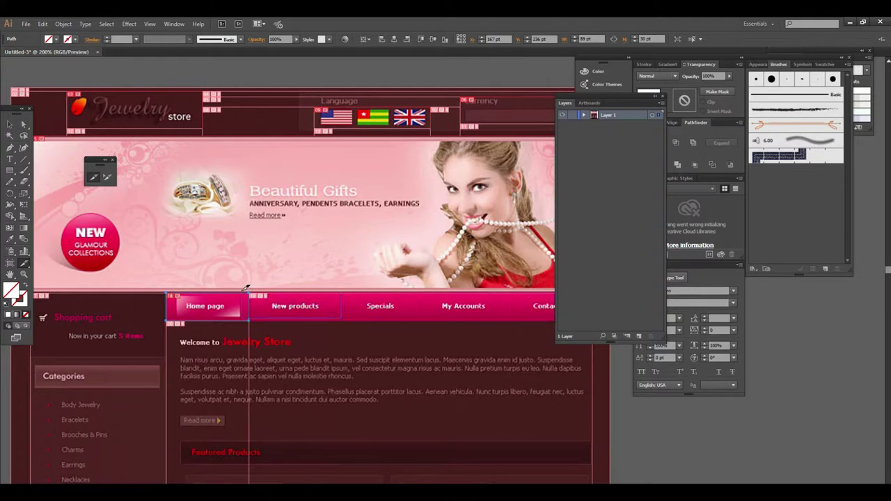
left_click(310, 313)
scroll(310, 317, "right", 3)
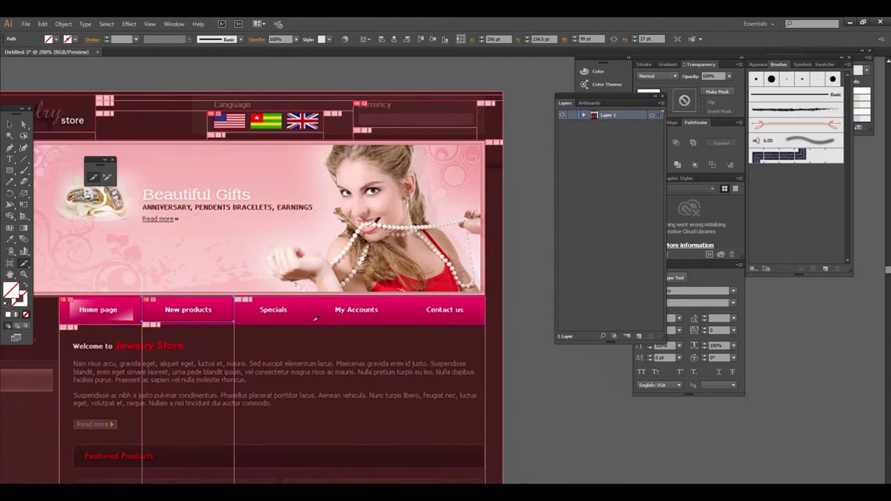
left_click(254, 310)
scroll(417, 307, "down", 1)
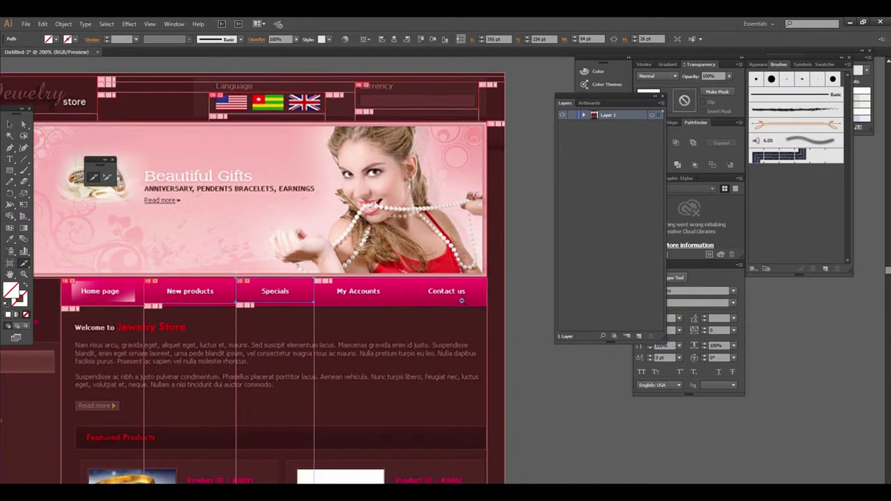
key("ctrl+minus")
scroll(487, 342, "up", 2)
scroll(373, 337, "down", 1)
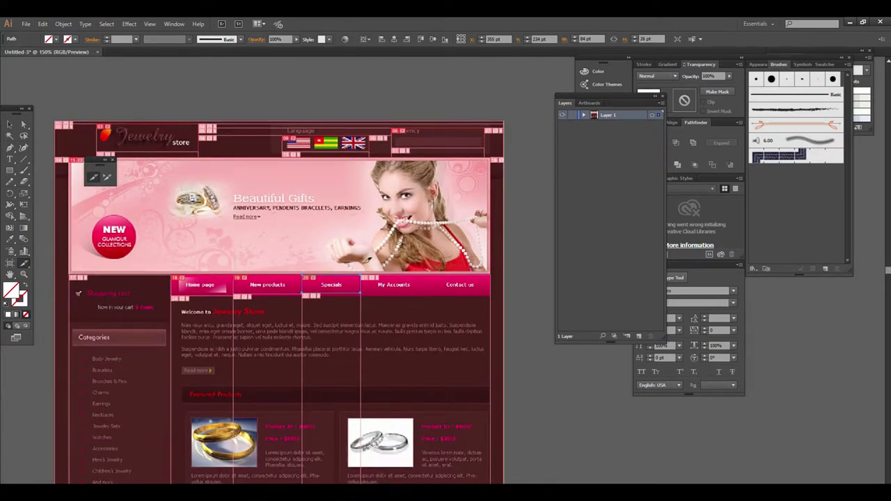
left_click_drag(381, 366, 419, 341)
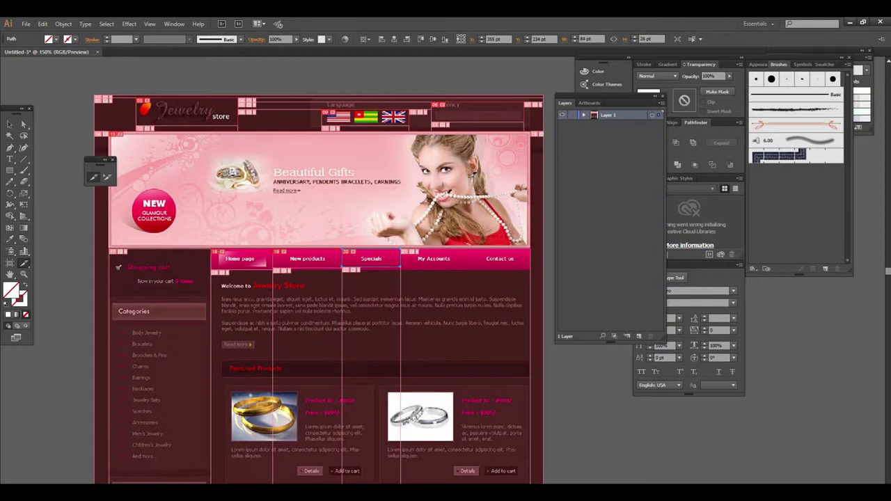
Step: Open File > Save for Web and select the right-hand column slice in the preview
left_click(26, 24)
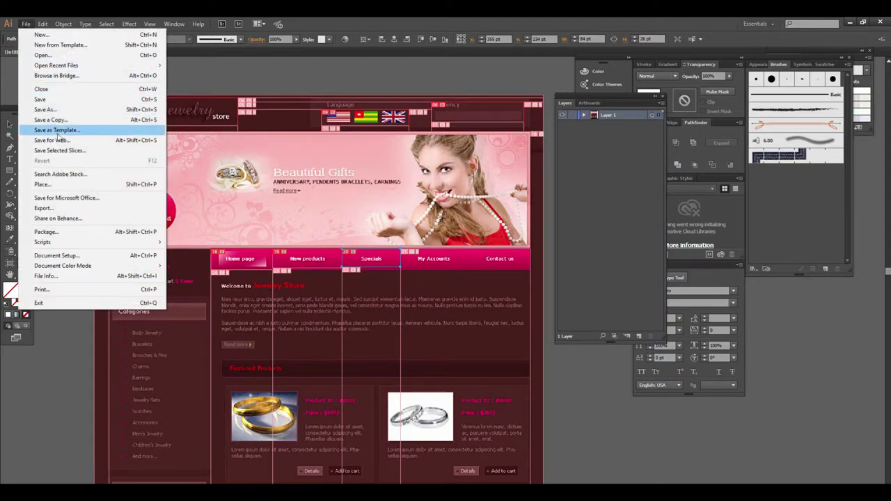
left_click(71, 139)
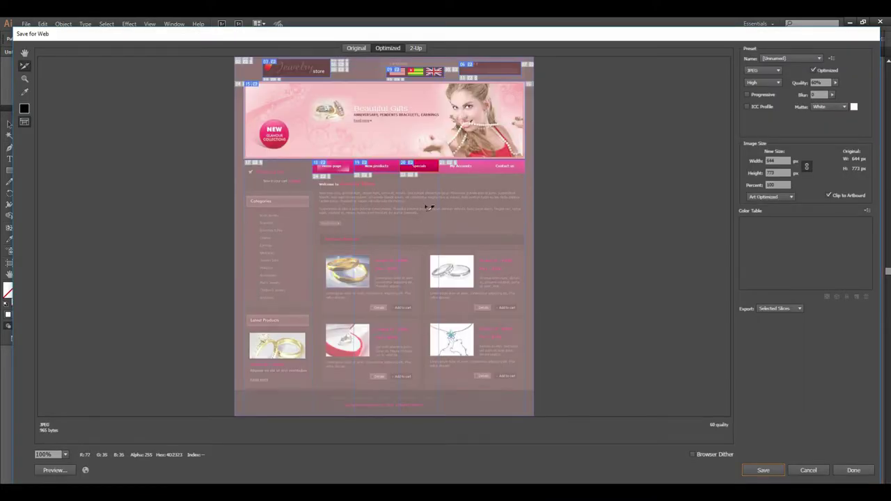
left_click(465, 200)
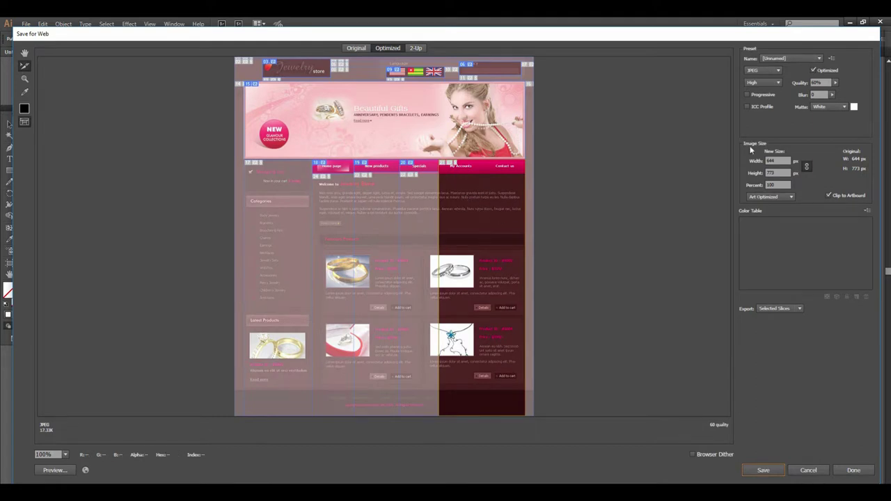
Step: Start saving, browse the Desktop folders in Save Optimized As, then cancel
left_click(762, 470)
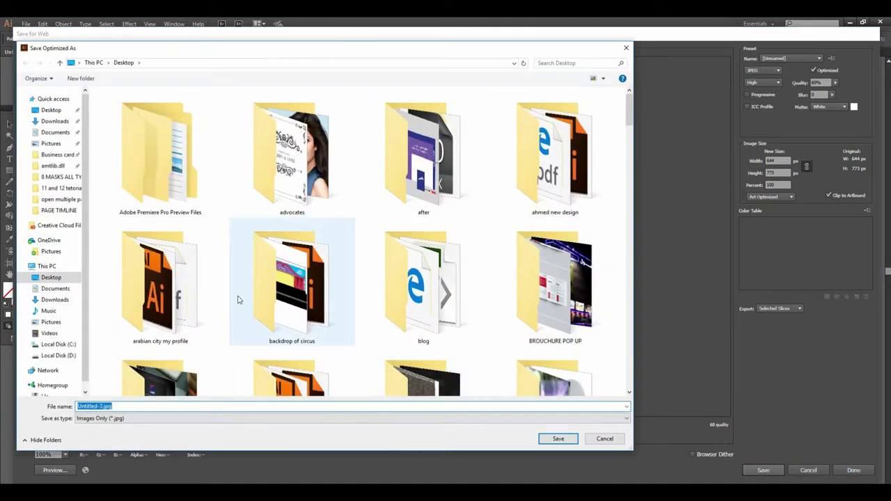
scroll(237, 299, "down", 10)
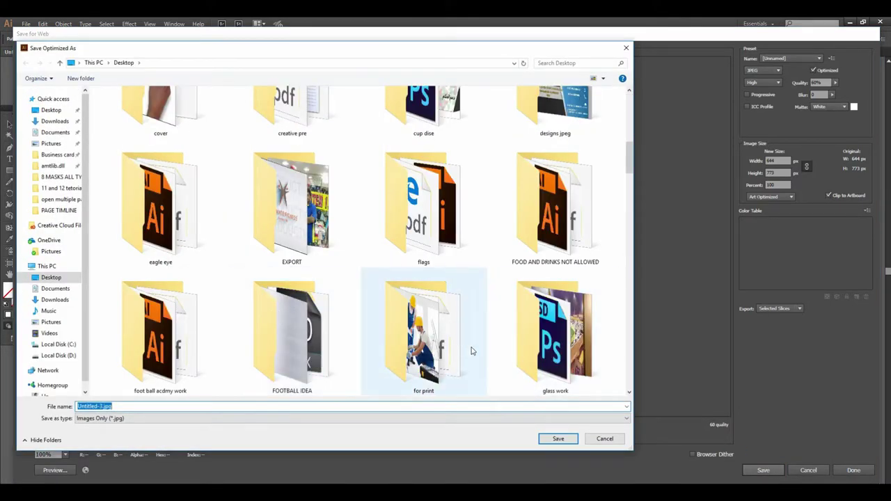
scroll(367, 318, "down", 5)
left_click(51, 110)
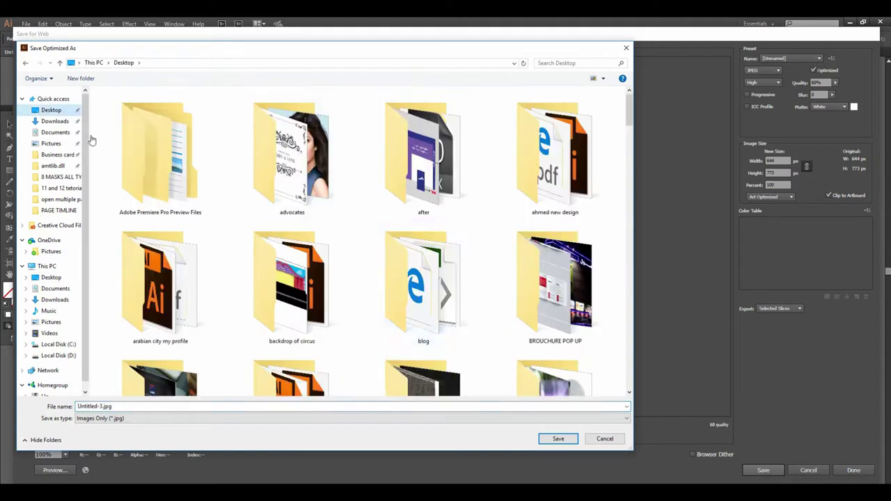
scroll(476, 309, "down", 5)
scroll(476, 308, "down", 5)
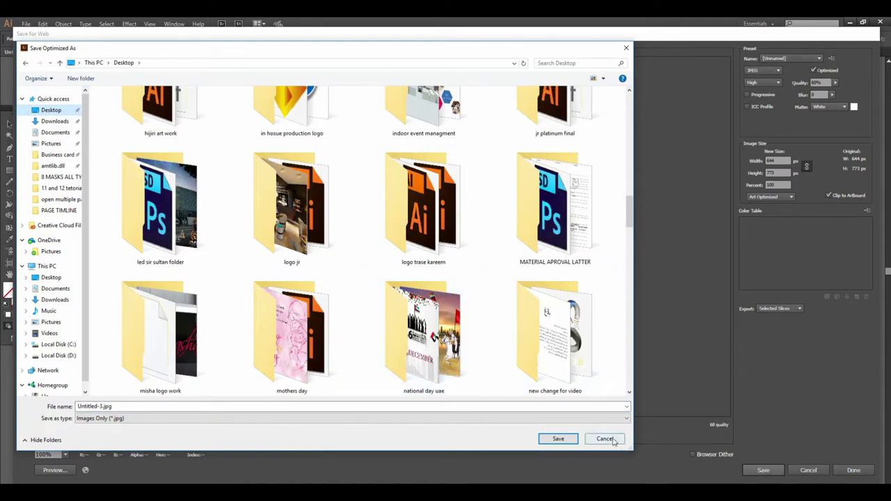
left_click(615, 442)
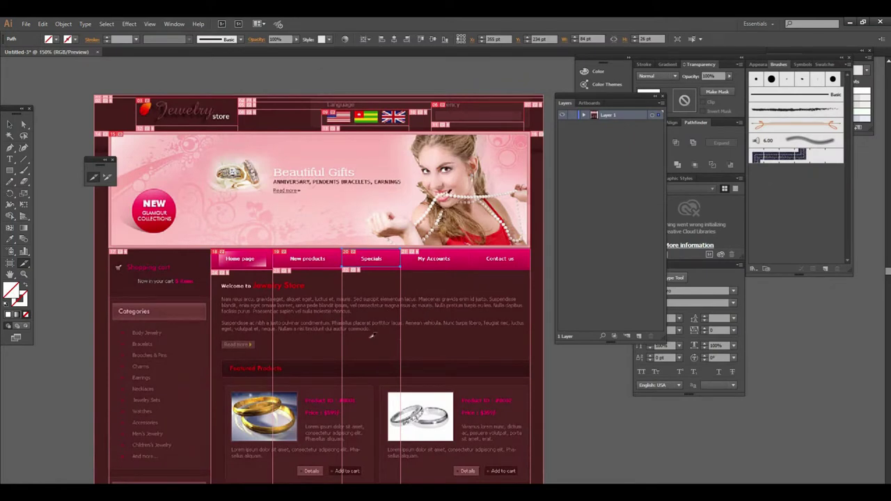
Step: Zoom the canvas out twice, then deselect everything with slices hidden
key("ctrl+minus")
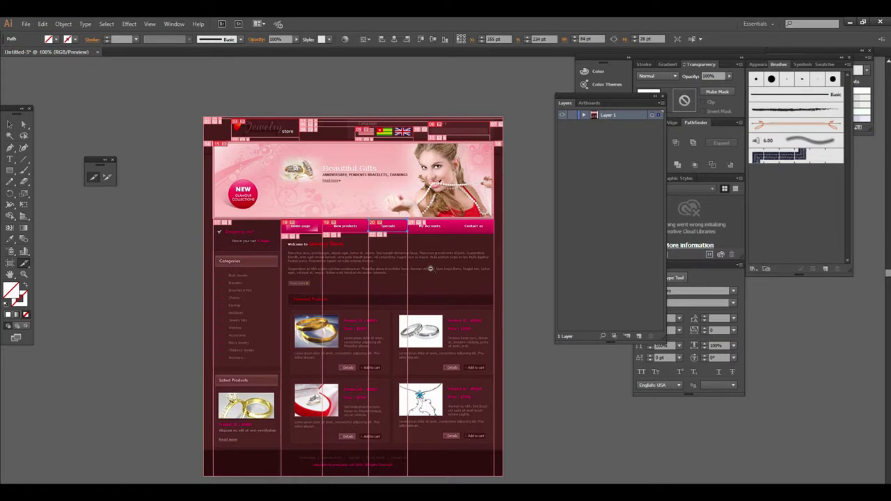
key("ctrl+minus")
key("ctrl+shift+a")
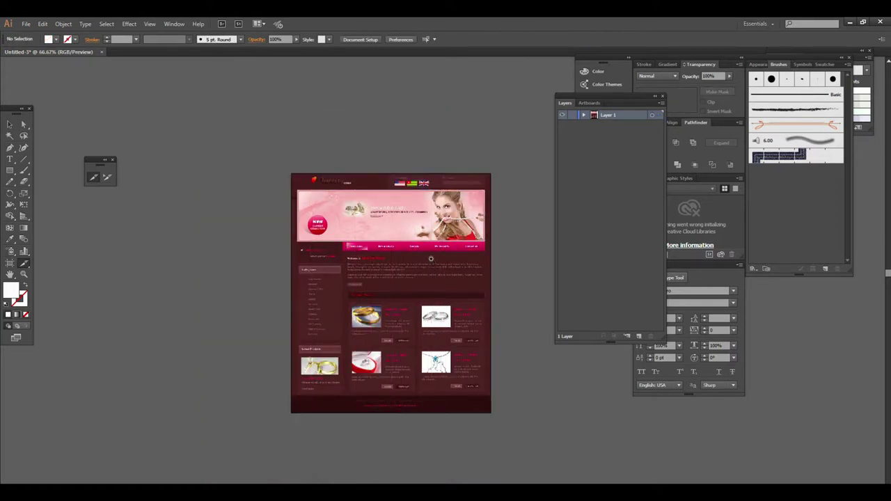
Step: Show rulers and drag four vertical guides from the left ruler across header and banner
key("ctrl+plus")
key("ctrl+plus")
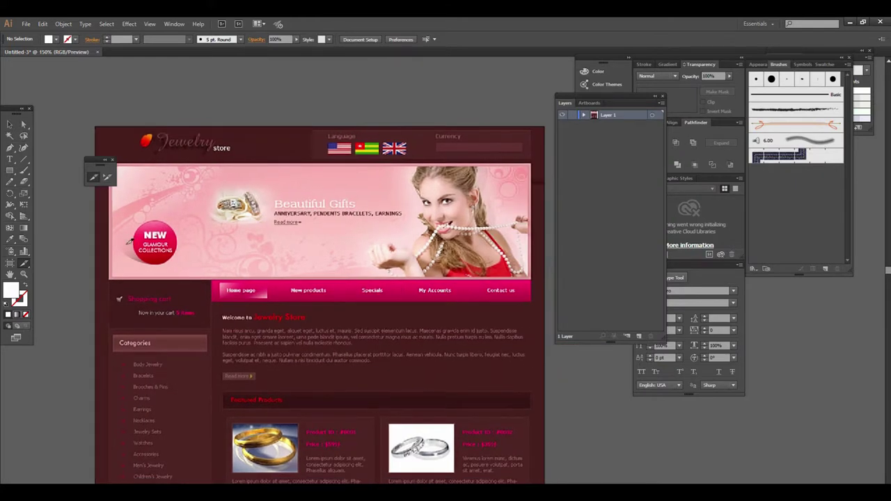
key("ctrl+r")
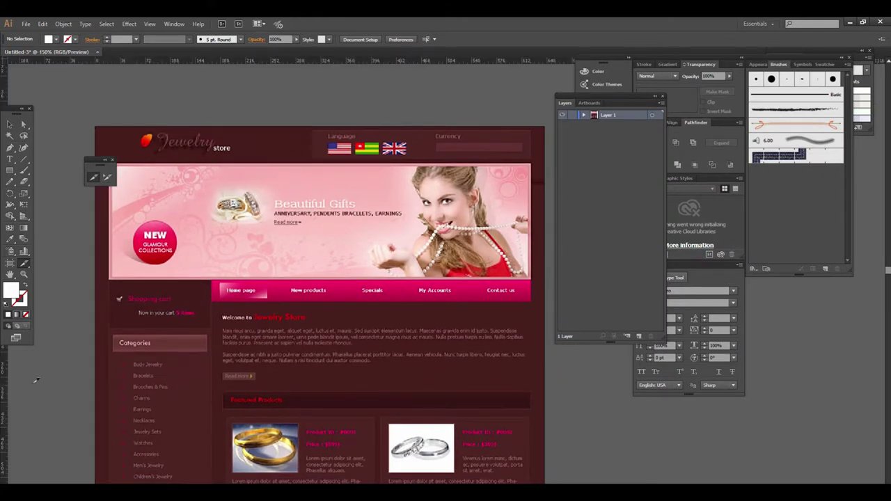
left_click_drag(168, 372, 219, 376)
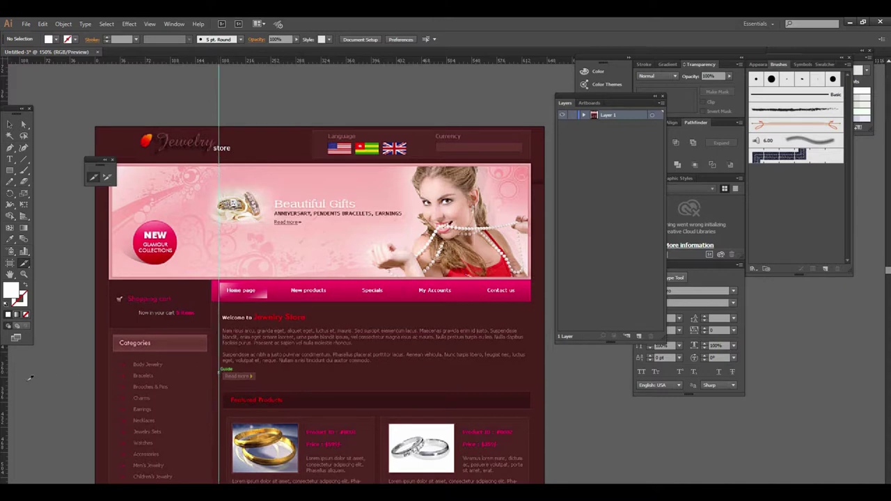
left_click_drag(5, 378, 268, 377)
key("ctrl+plus")
left_click_drag(394, 255, 373, 301)
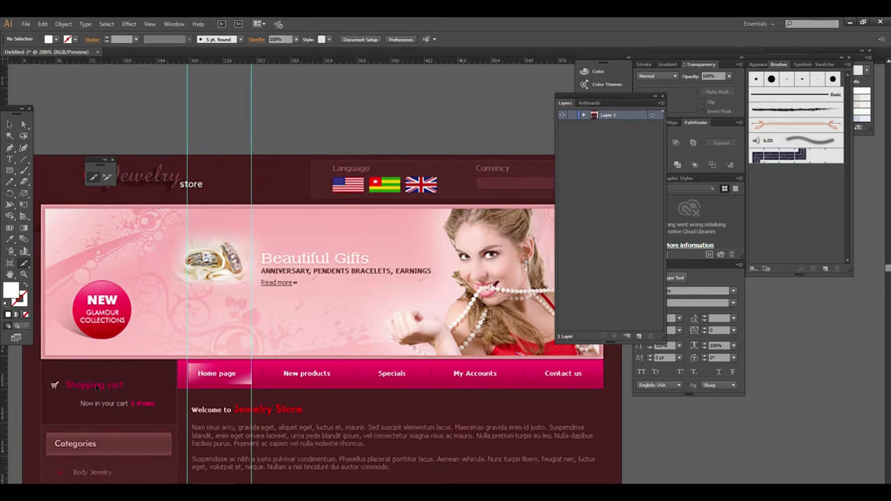
left_click_drag(270, 394, 277, 396)
left_click_drag(6, 399, 338, 406)
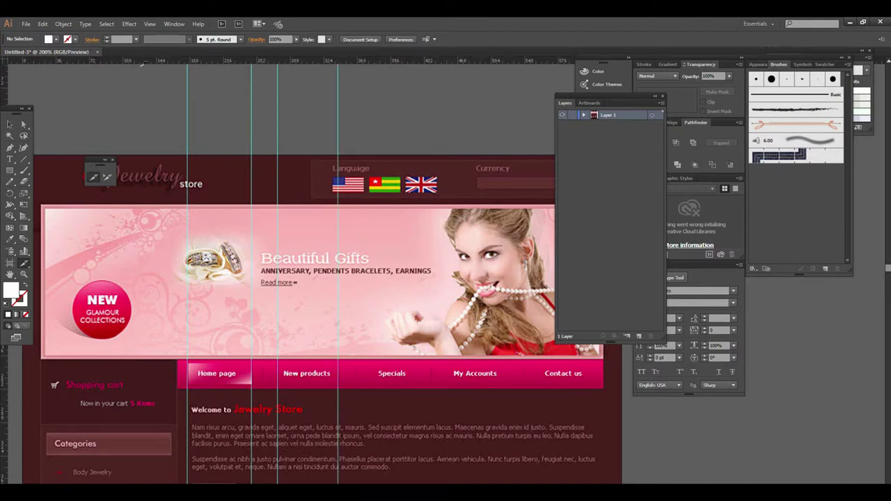
left_click(61, 24)
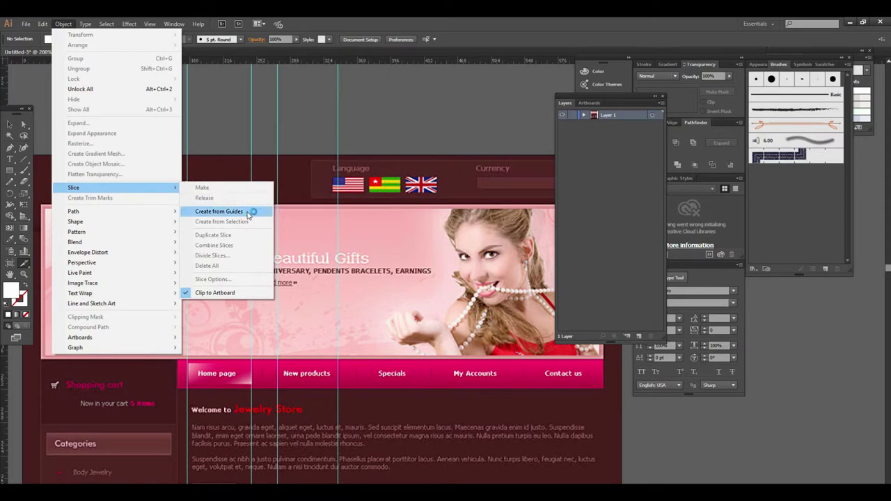
Step: Apply Object > Slice > Create from Guides, then scroll around to inspect the new slices
mouse_move(74, 187)
left_click(227, 213)
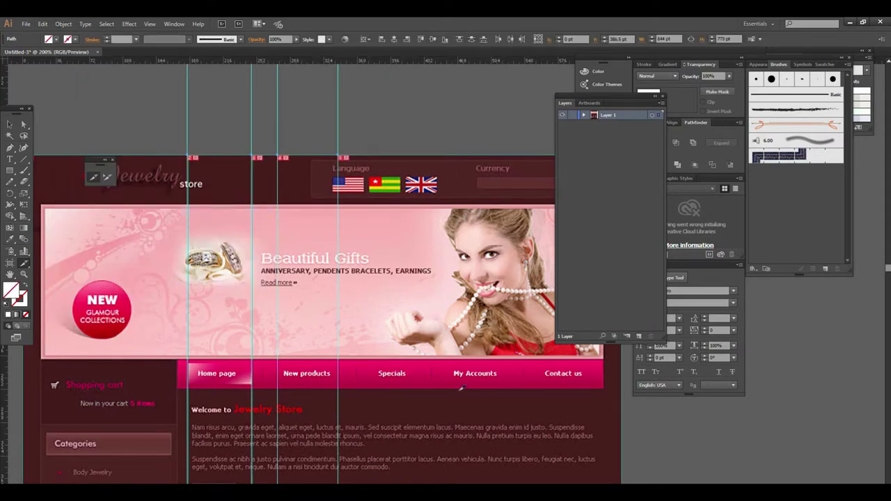
scroll(463, 373, "down", 1)
scroll(417, 348, "down", 2)
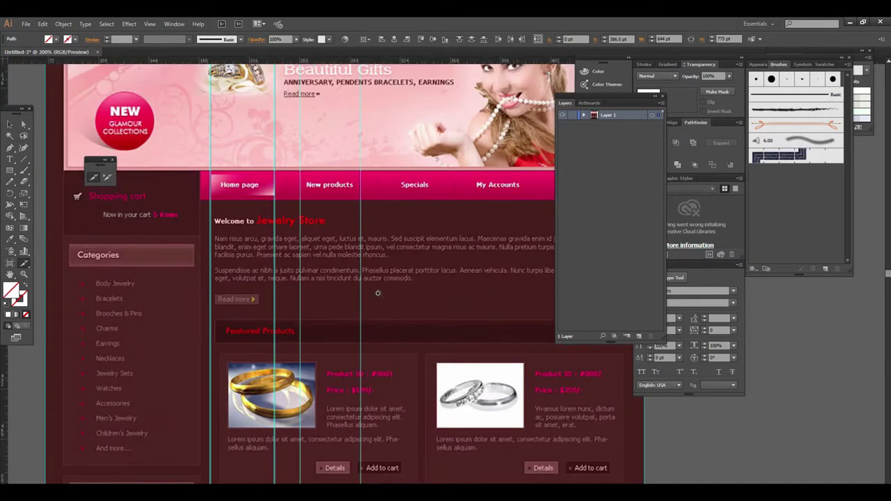
scroll(413, 279, "up", 2)
scroll(412, 279, "down", 1)
scroll(410, 334, "down", 1)
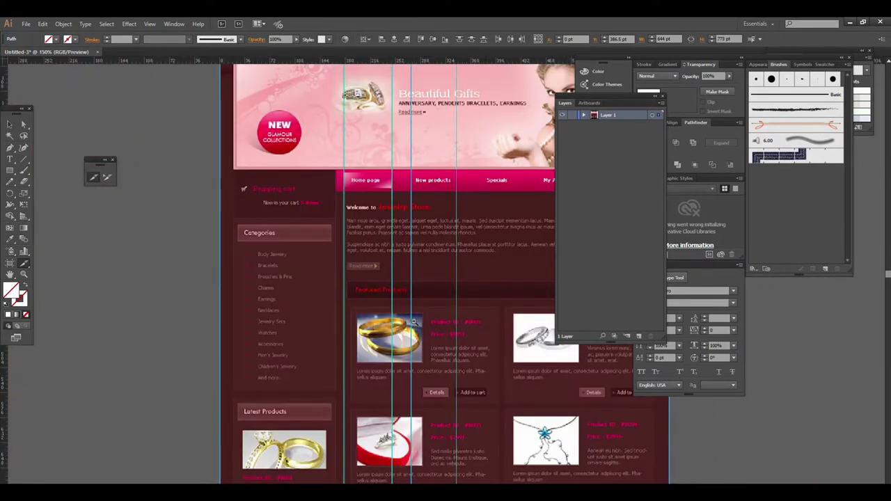
scroll(461, 265, "up", 1)
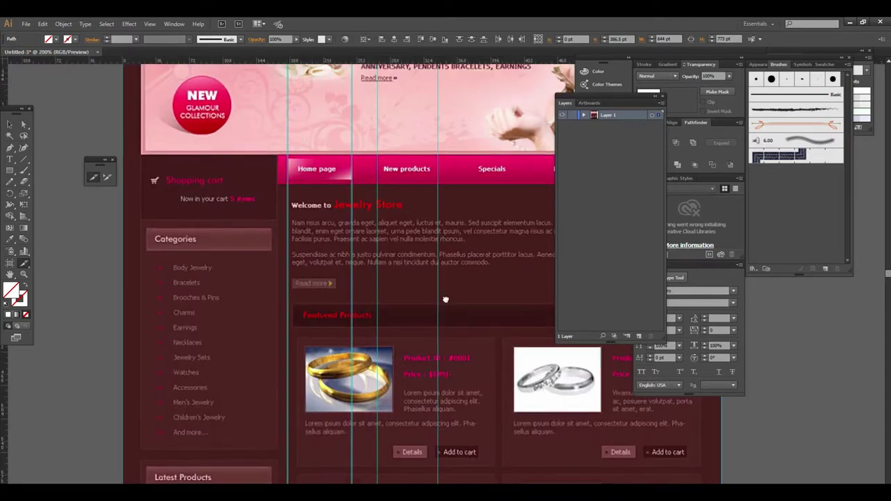
left_click_drag(428, 216, 401, 318)
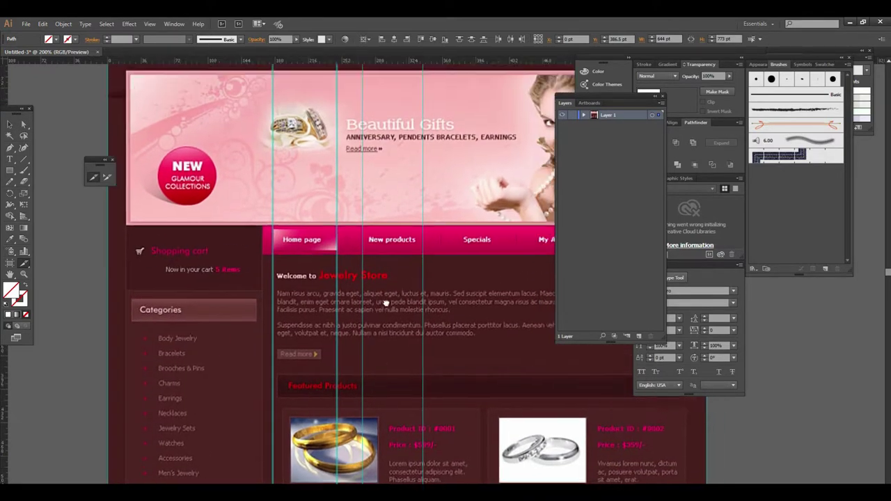
scroll(417, 333, "down", 2)
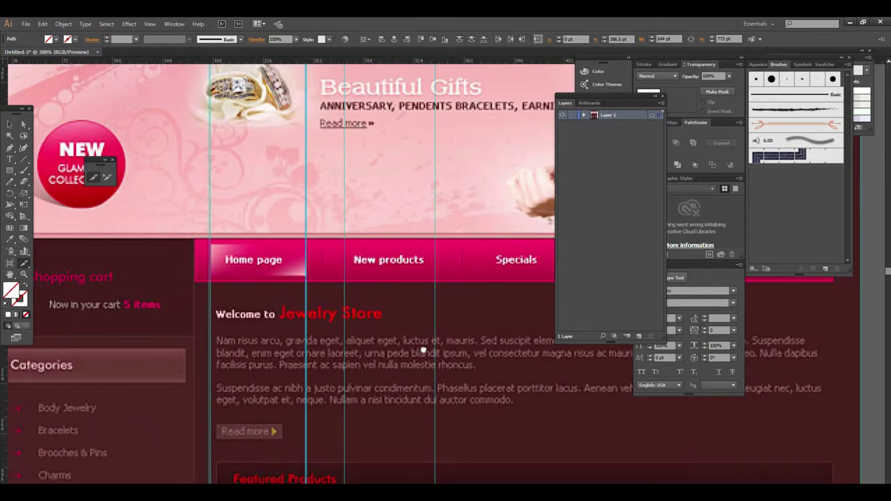
scroll(424, 341, "up", 1)
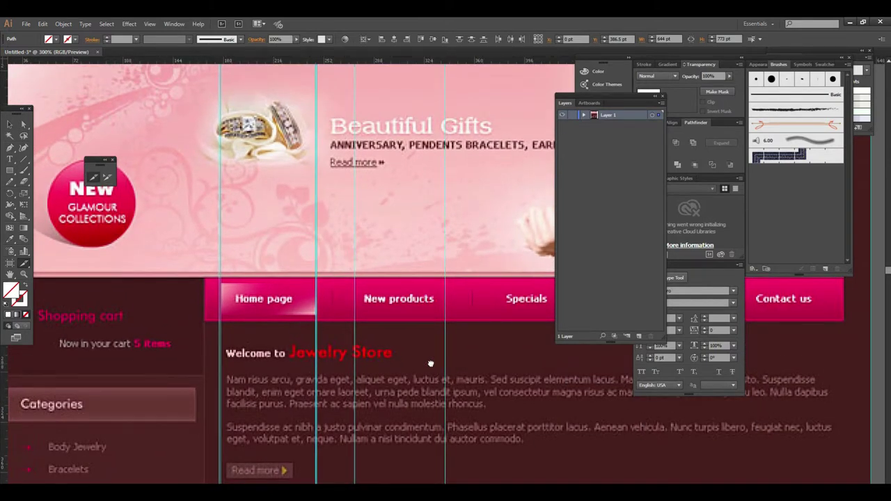
scroll(452, 354, "up", 1)
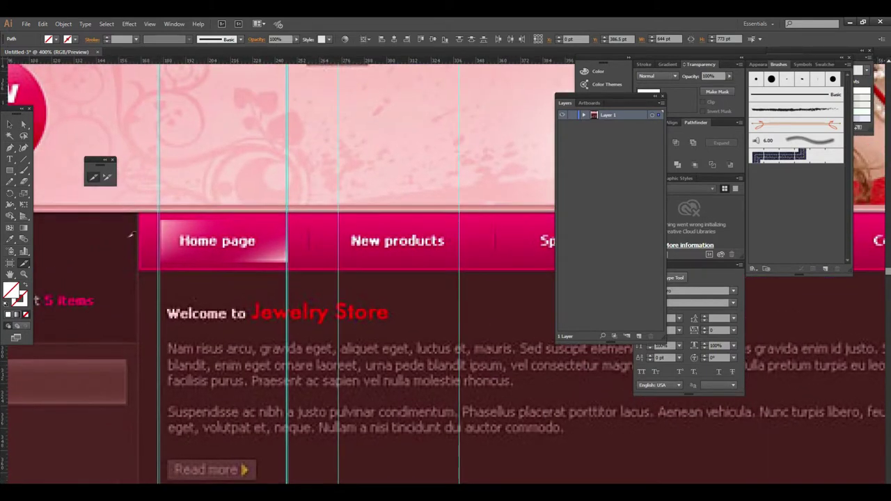
Step: With the Slice Selection Tool, move a slice's right edge further left and nudge it
left_click(107, 178)
left_click_drag(459, 303, 431, 306)
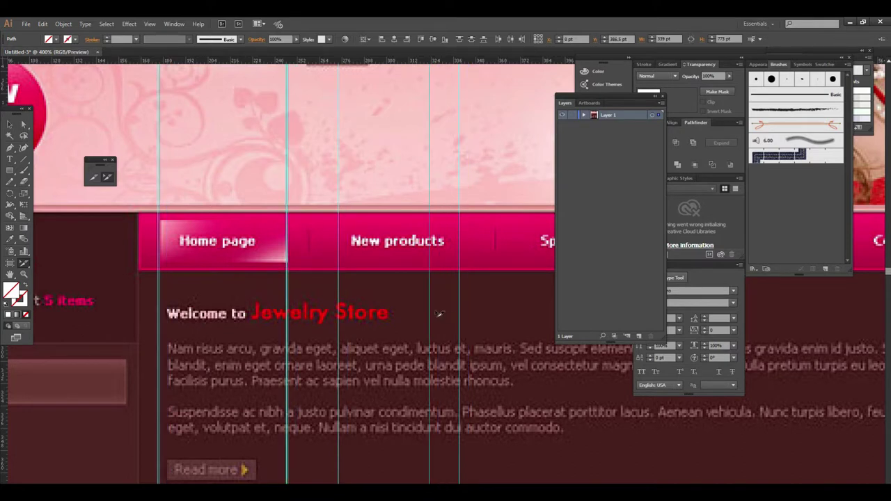
key("ctrl+z")
left_click_drag(461, 317, 477, 325)
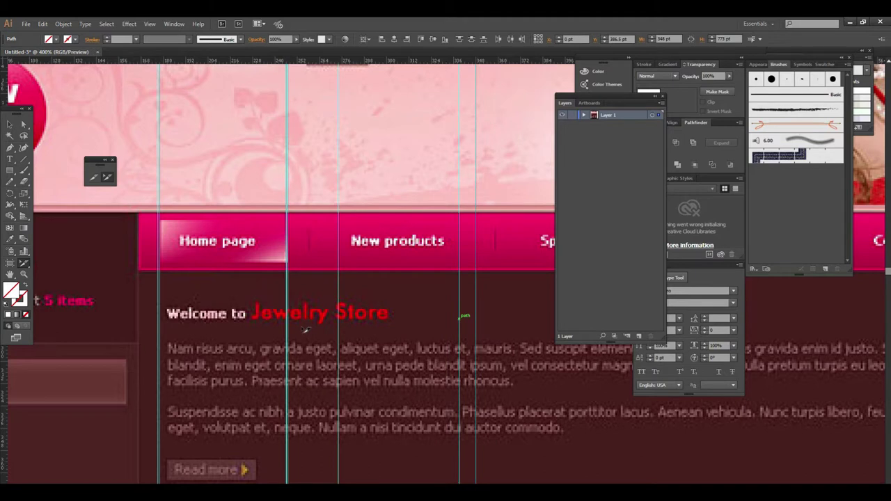
left_click_drag(344, 324, 146, 324)
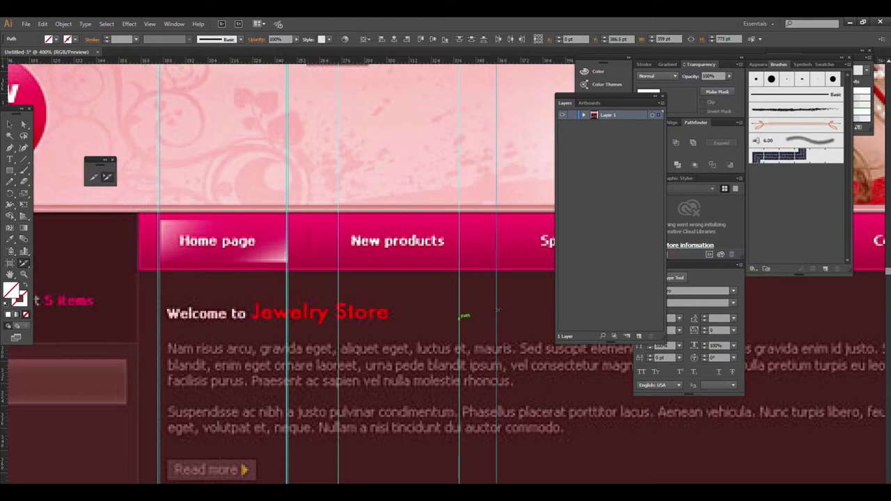
key("ctrl+minus")
key("ctrl+minus")
key("ctrl+minus")
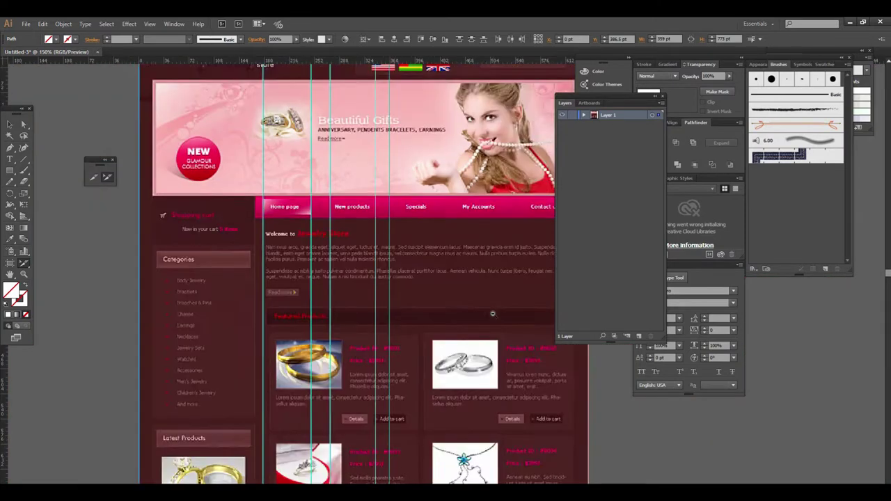
key("ctrl+minus")
key("shift+Down")
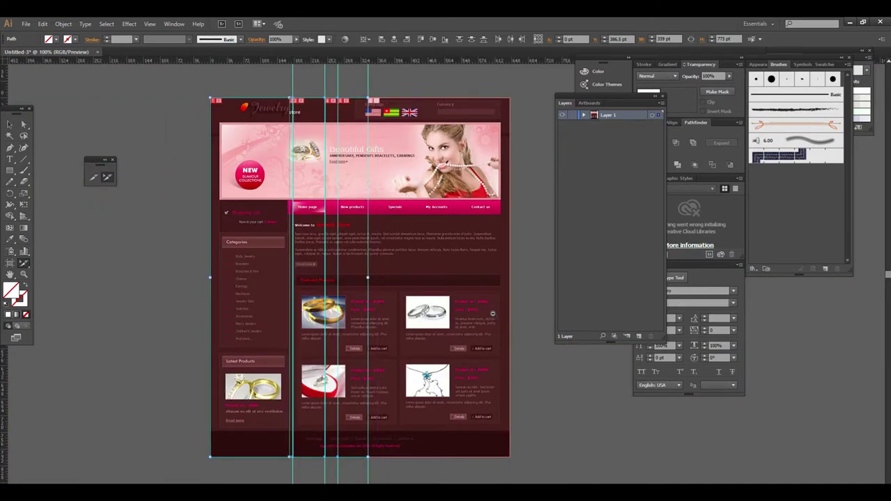
key("shift+Down")
Step: Select all artwork on the artboard, group it, and pan across the page
key("ctrl+a")
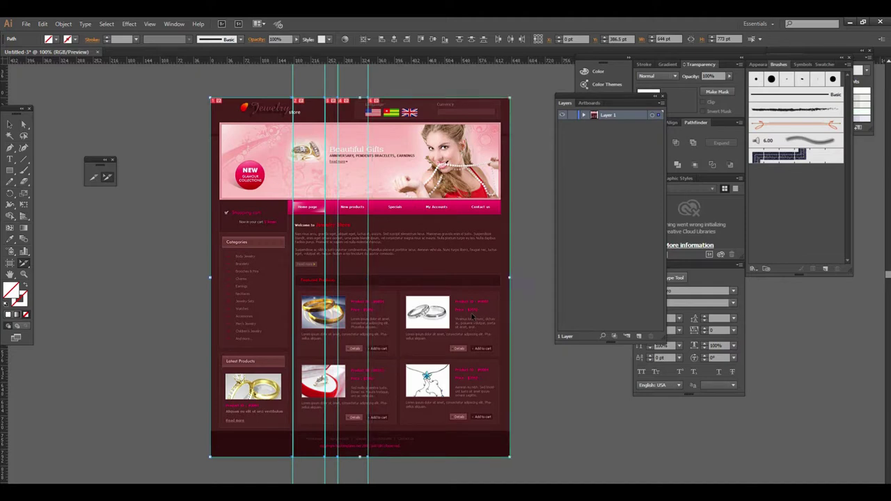
key("ctrl+g")
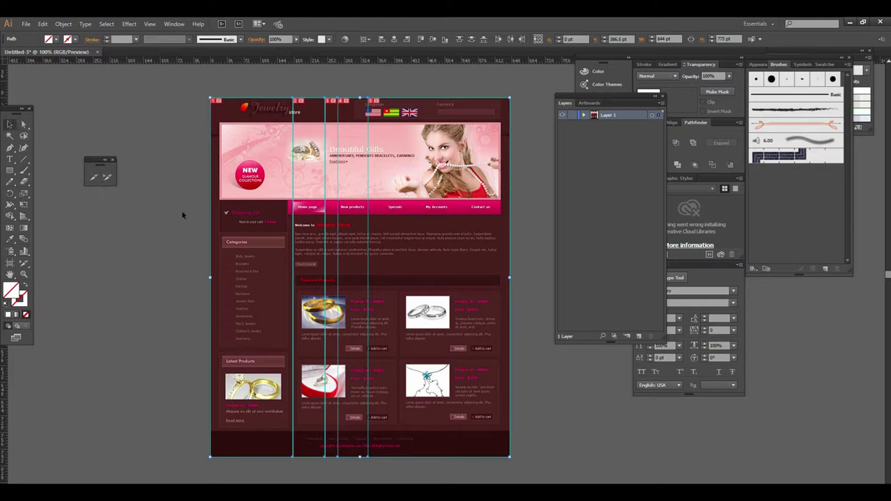
left_click_drag(232, 258, 334, 258)
scroll(404, 261, "up", 3)
scroll(417, 254, "down", 2)
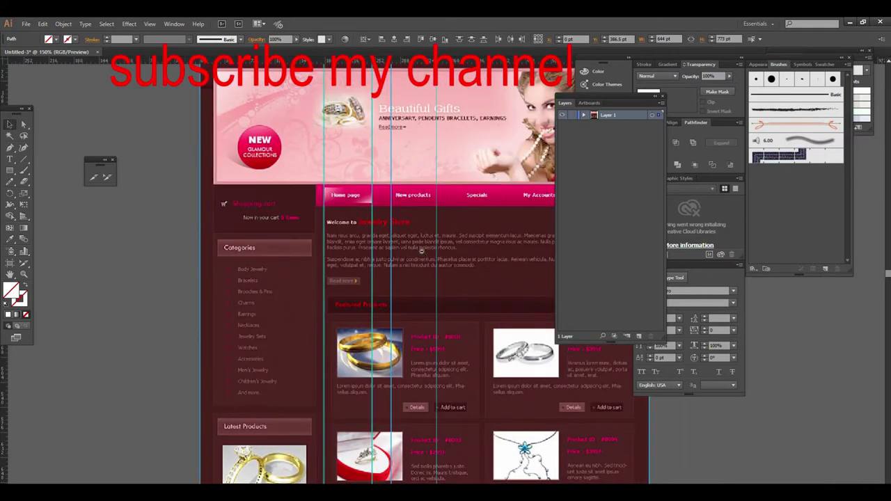
Step: Draw a circle over the NEW badge with the Ellipse tool
scroll(434, 248, "down", 1)
scroll(434, 247, "up", 1)
scroll(335, 241, "up", 1)
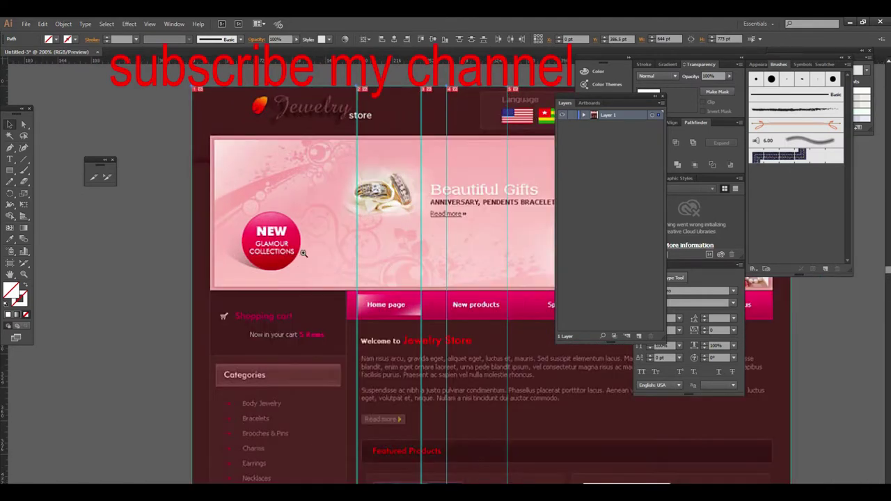
scroll(342, 259, "up", 1)
left_click(10, 170)
left_click(52, 192)
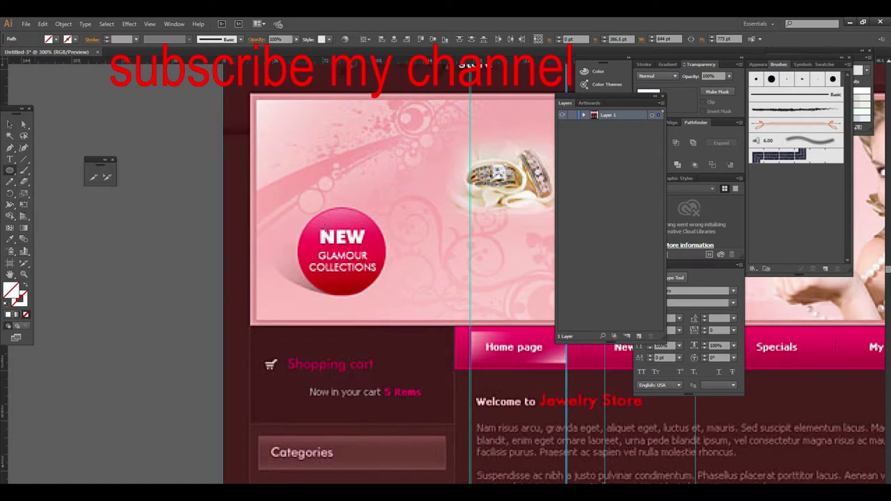
left_click_drag(306, 210, 404, 280)
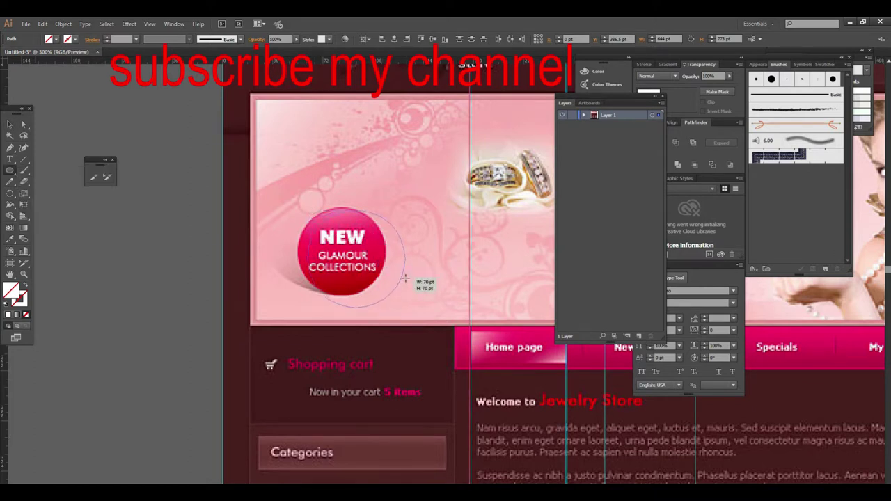
Step: Fill the circle red, resize it to the badge's size, and move it beside the badge
left_click(10, 123)
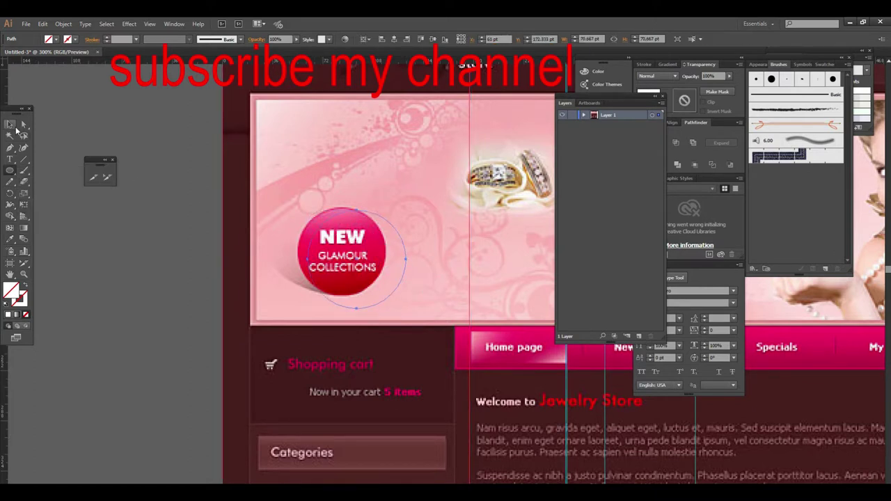
left_click(56, 40)
left_click(33, 55)
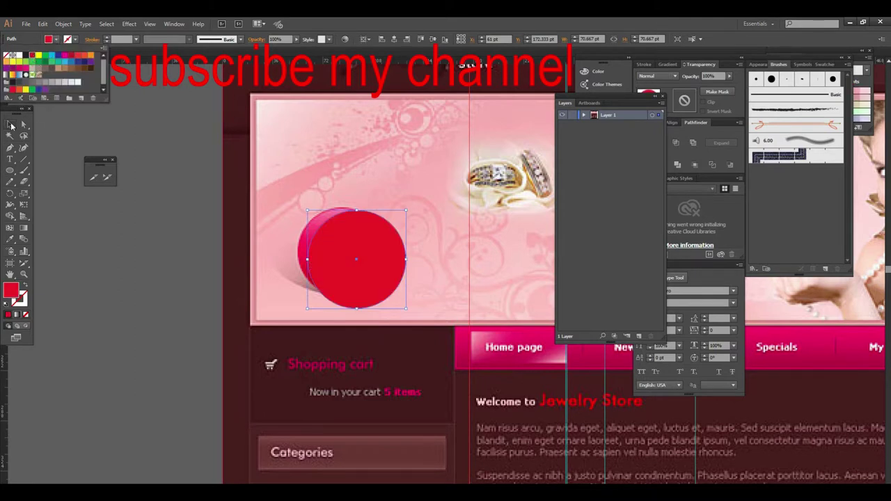
left_click(10, 124)
left_click_drag(332, 242, 319, 234)
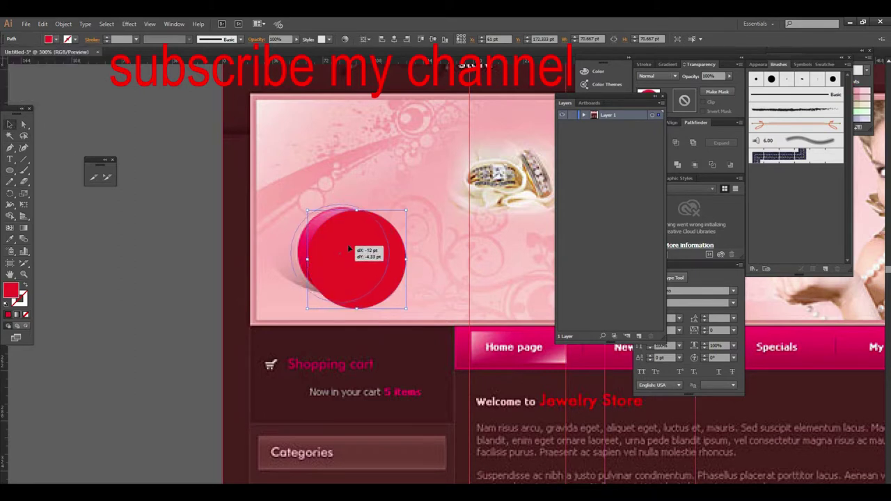
left_click_drag(392, 203, 378, 218)
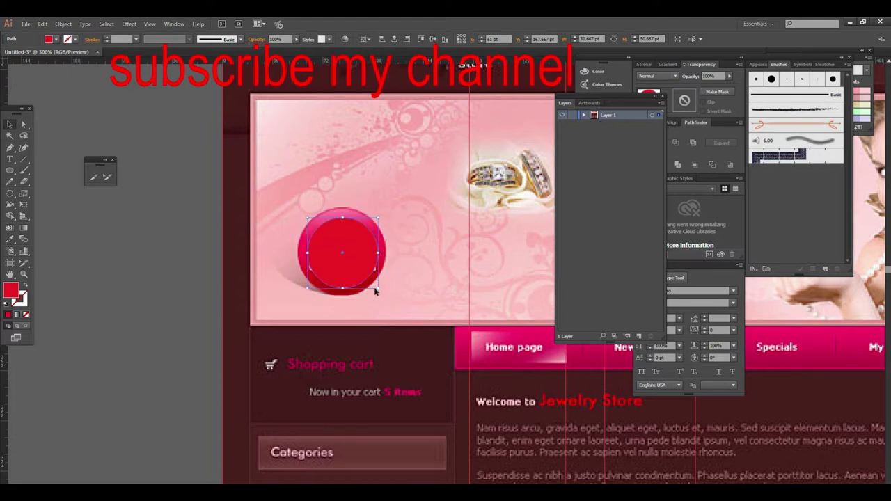
left_click_drag(380, 289, 388, 298)
left_click_drag(353, 272, 437, 275)
key("ctrl+plus")
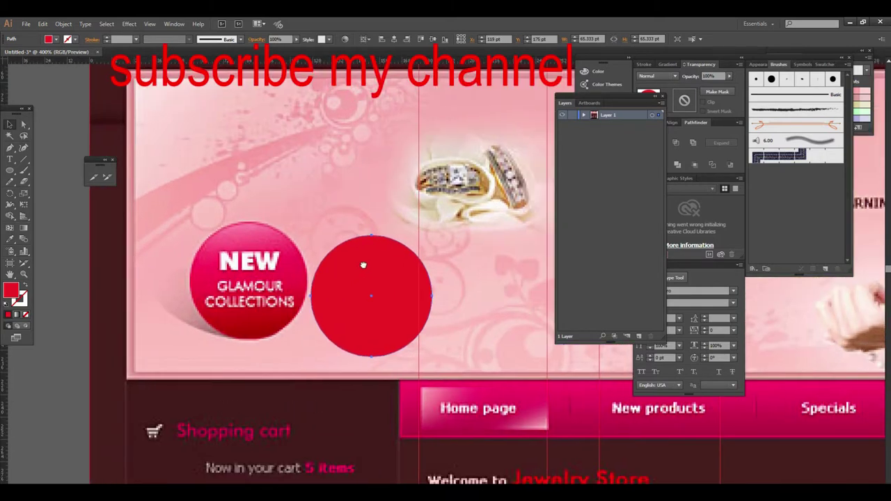
left_click(10, 159)
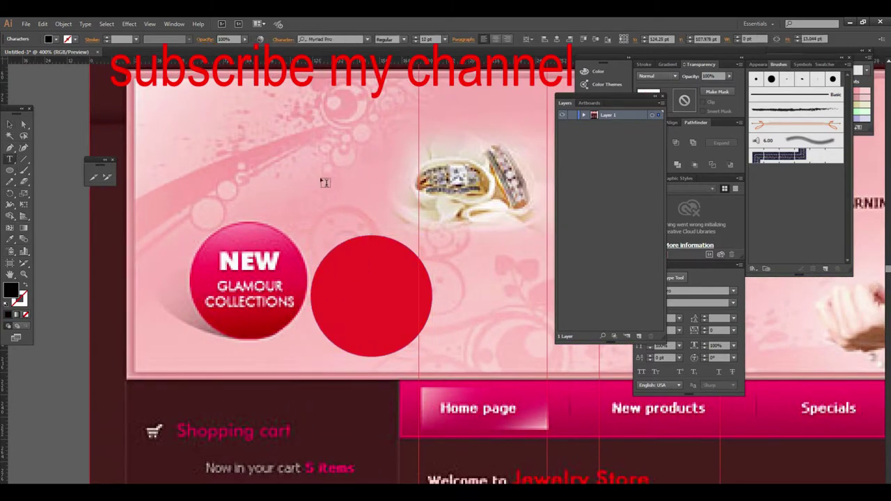
Step: Type the text NEW and set its font to Arial Bold
type("n")
type("N")
type("EW")
left_click(10, 123)
left_click(354, 39)
type("Ar")
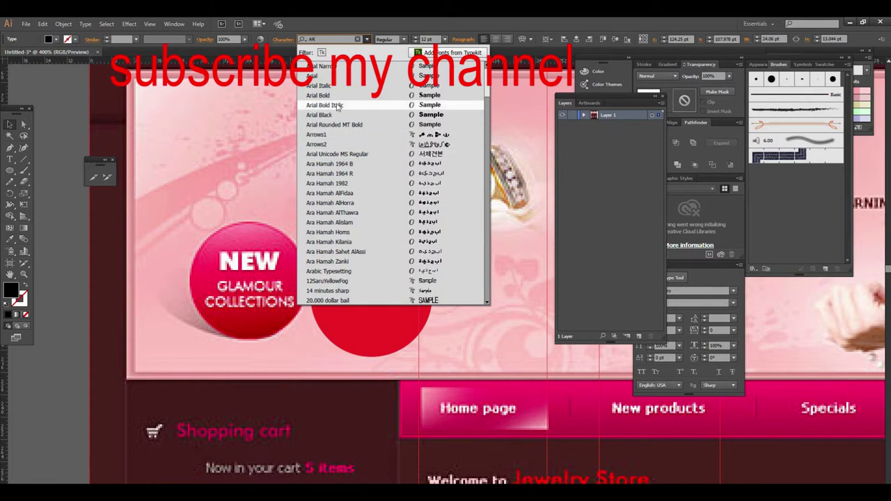
left_click(371, 206)
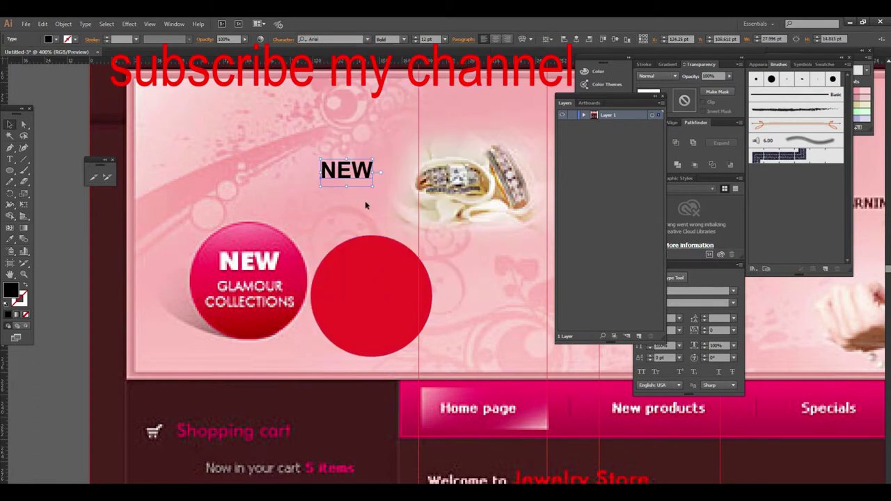
Step: Place NEW inside the red circle, eyedrop white from the badge text, and enlarge it
left_click_drag(347, 171, 366, 280)
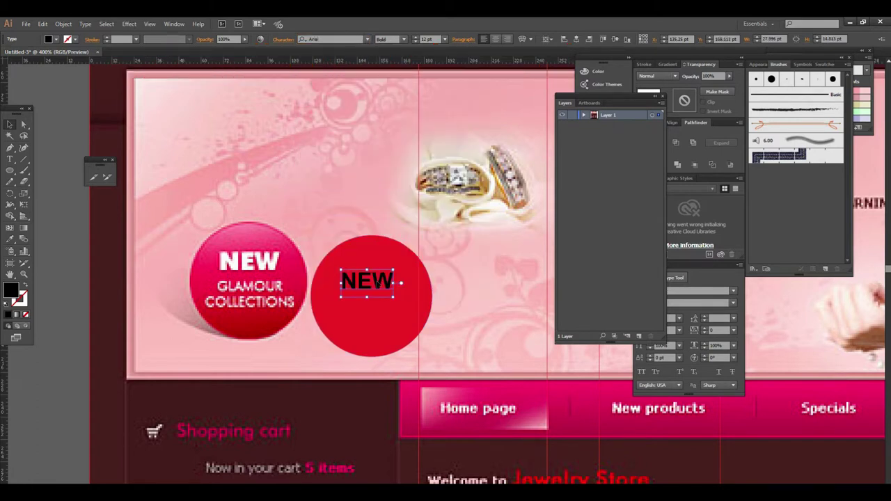
key("i")
left_click(268, 259)
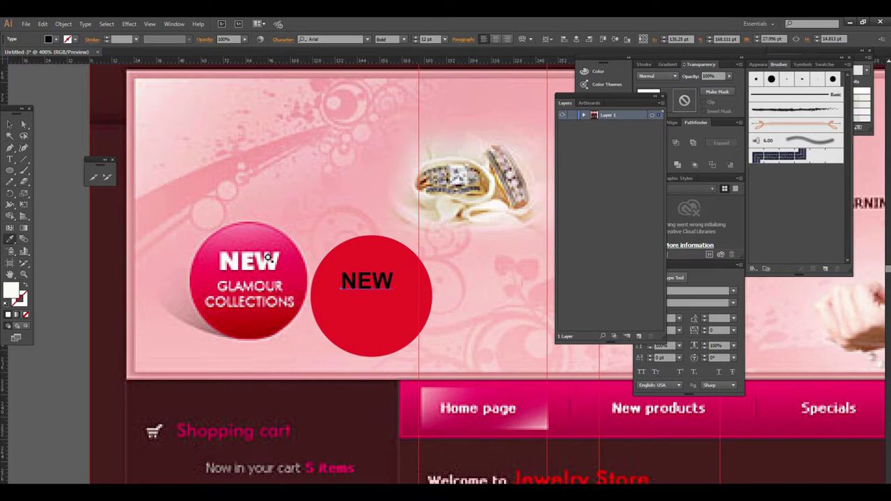
left_click(9, 125)
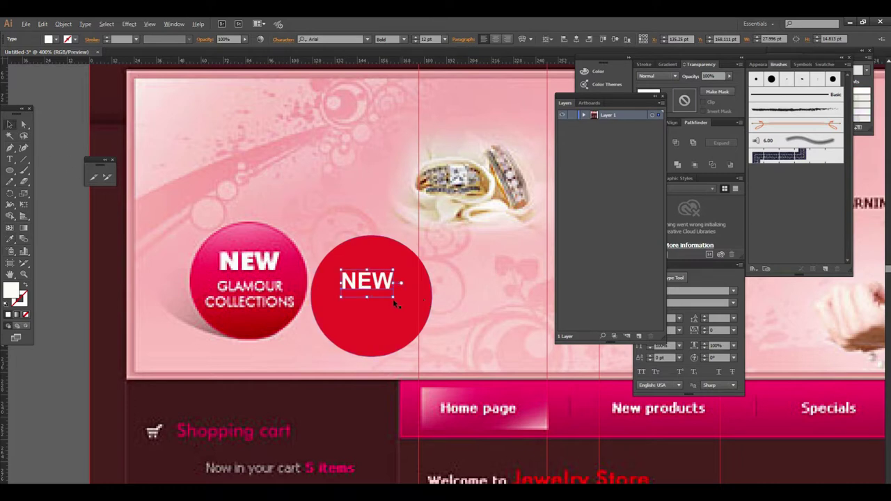
mouse_move(394, 298)
left_mouse_down()
mouse_move(410, 304)
mouse_move(400, 295)
left_mouse_up()
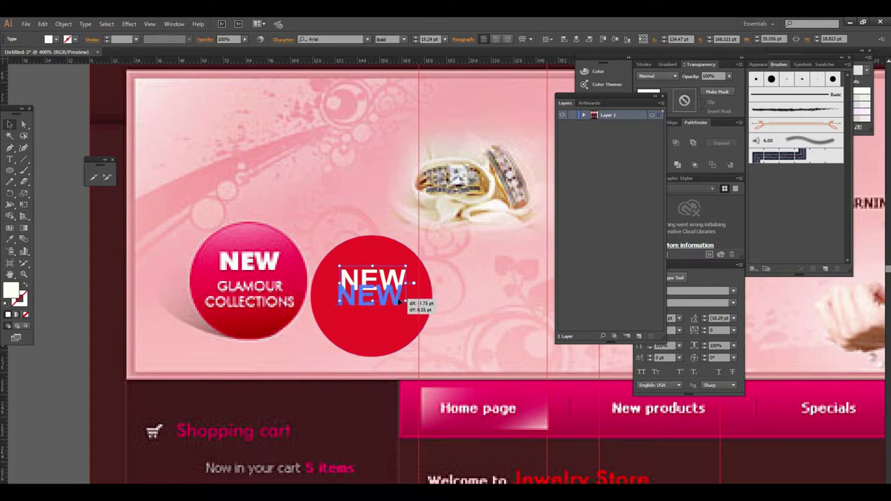
left_click_drag(402, 285, 399, 300)
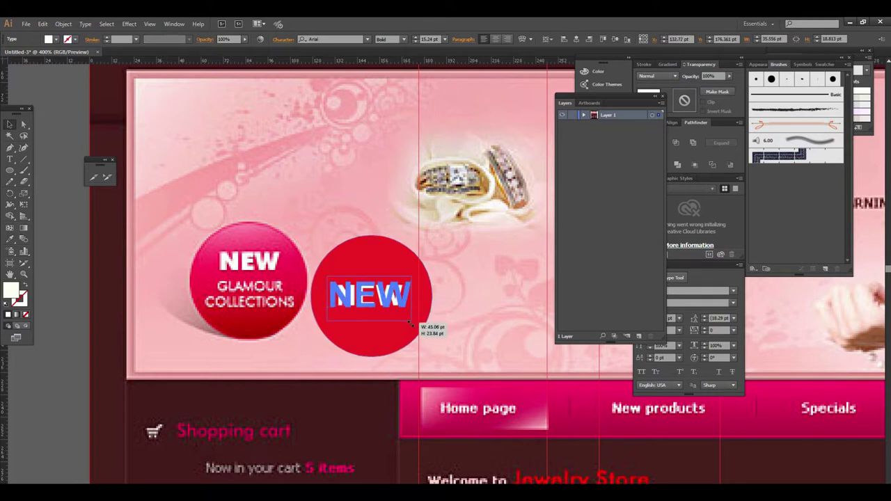
Step: Move the circle and text onto the original badge and centre them on a key object
left_click(392, 282, "shift")
left_click_drag(394, 284, 339, 218)
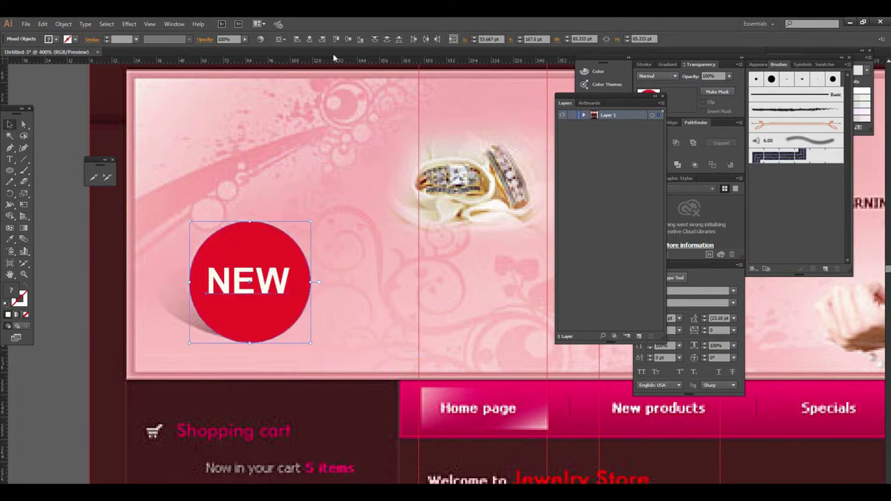
left_click(280, 39)
left_click(297, 62)
left_click(312, 39)
left_click(348, 39)
left_click(344, 189)
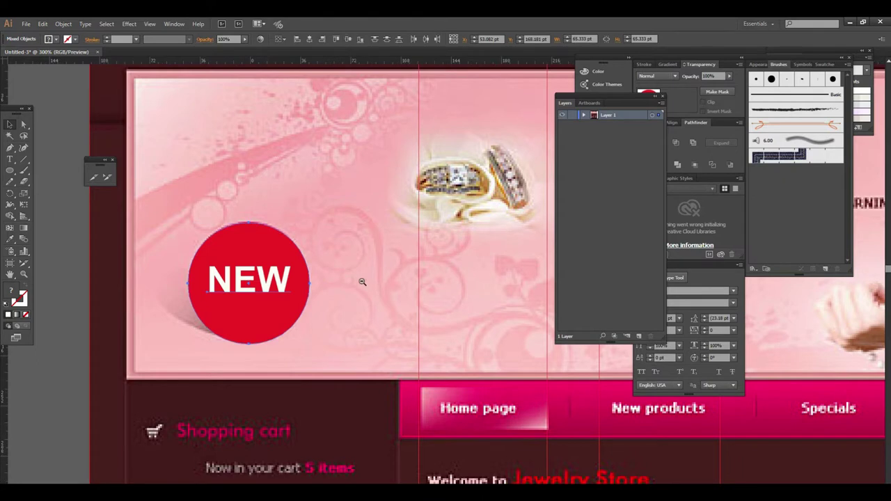
key("ctrl+minus")
left_click_drag(450, 321, 435, 313)
left_click(368, 278)
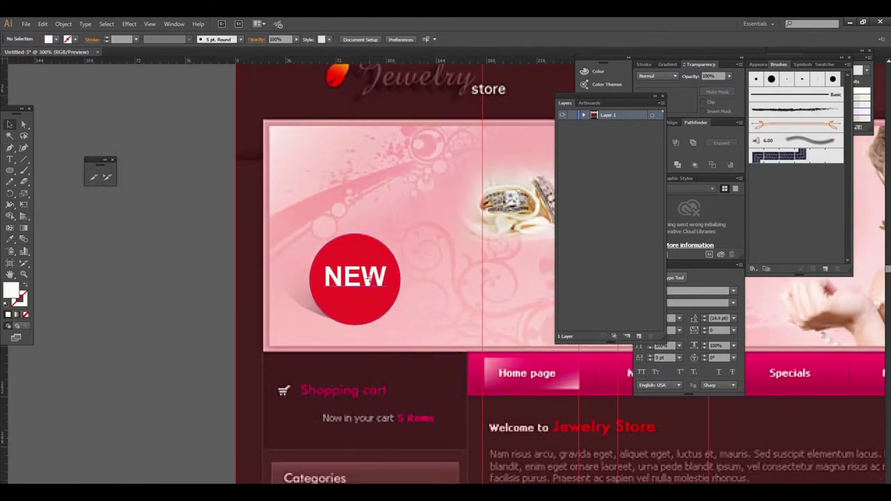
Step: Convert the NEW lettering to outlines and select it together with the red circle
right_click(380, 298)
left_click(404, 342)
left_click(383, 309, "shift")
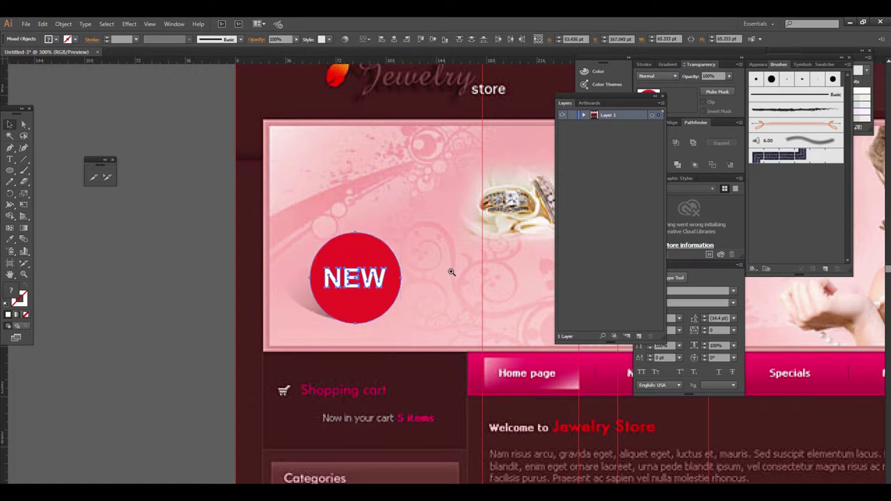
Step: Create a slice from the selected NEW badge via Object > Slice > Create from Selection
key("ctrl+plus")
left_click_drag(499, 306, 356, 269)
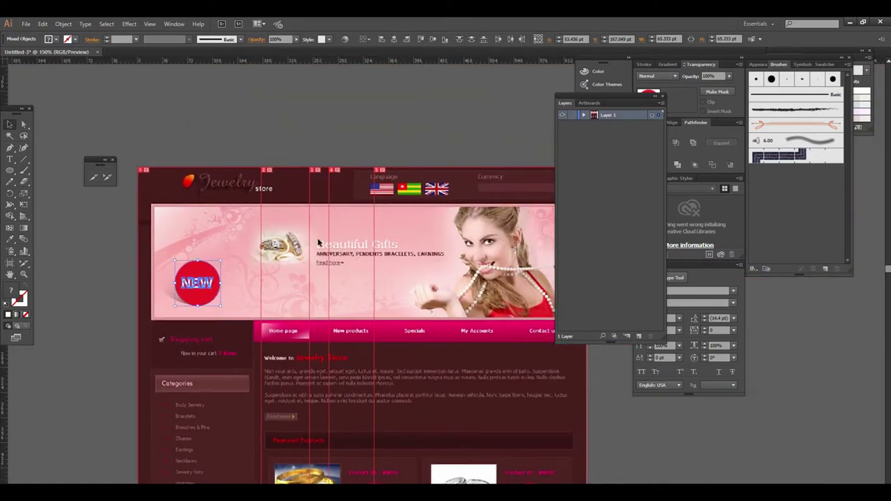
left_click_drag(160, 265, 348, 355)
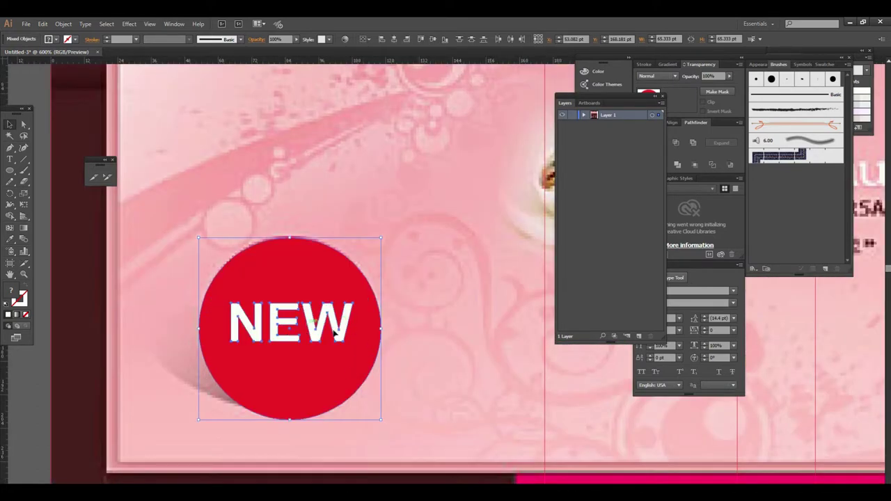
left_click(63, 24)
mouse_move(111, 187)
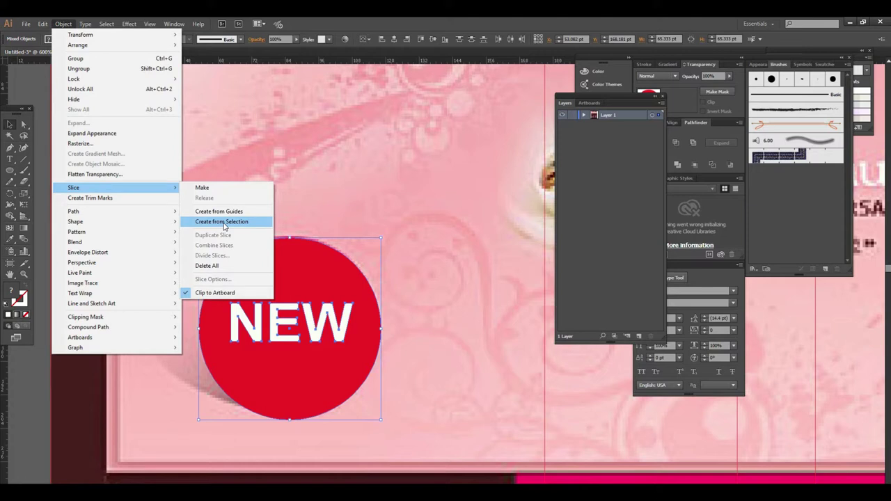
left_click(223, 222)
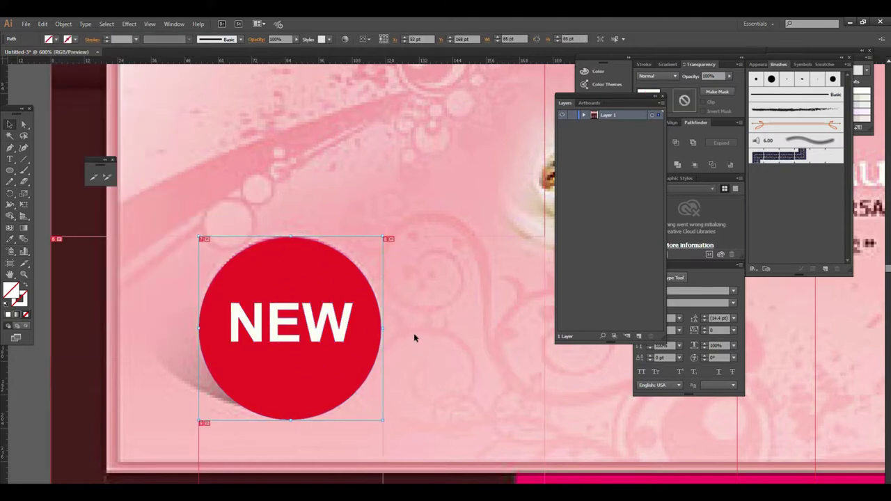
left_click(477, 321, "alt")
left_click(478, 318, "alt")
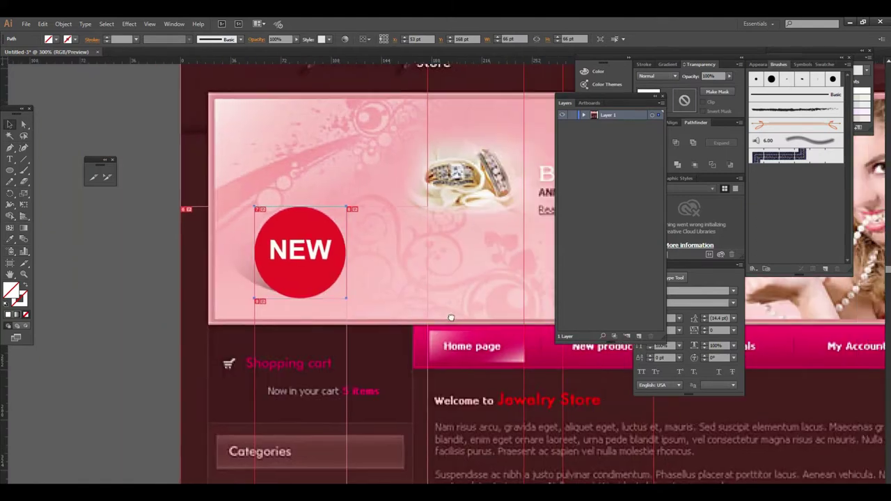
Step: Slice the second product card so the slice includes its buttons
left_click(511, 307, "alt")
left_click(504, 352, "alt")
left_click_drag(438, 318, 279, 158)
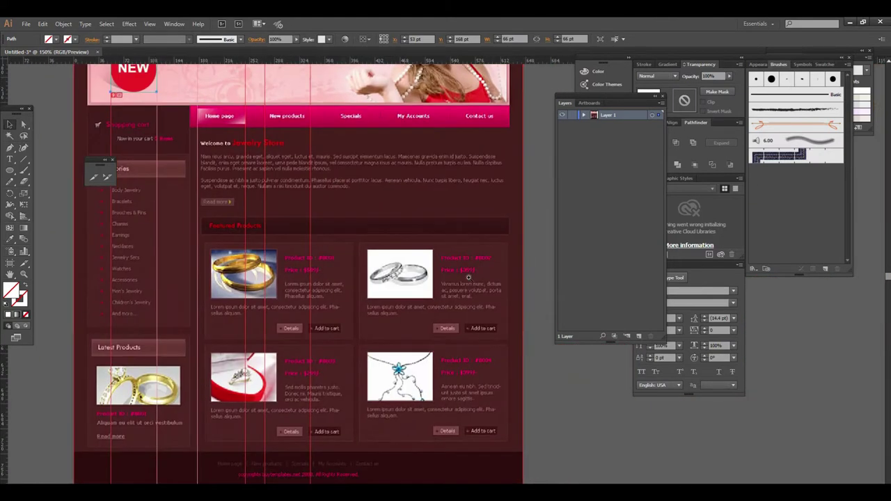
key("ctrl+equal")
key("ctrl+equal")
key("ctrl+equal")
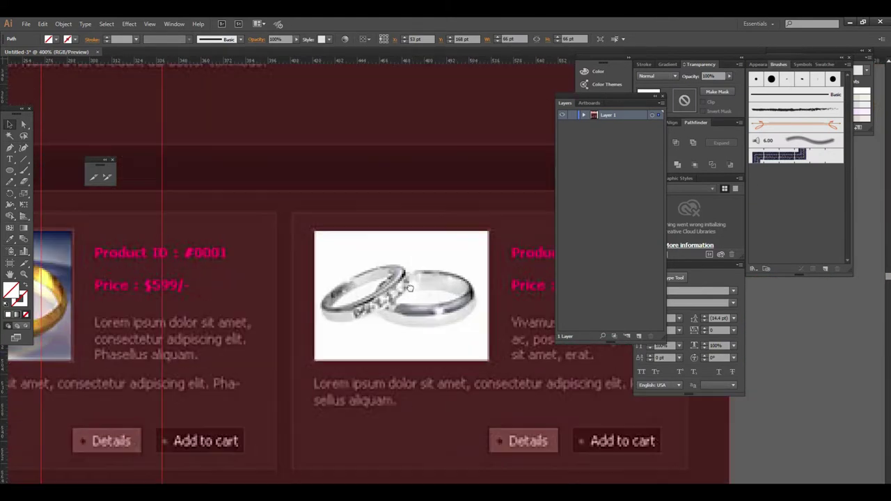
mouse_move(380, 271)
left_mouse_down()
mouse_move(463, 312)
mouse_move(387, 362)
mouse_move(428, 328)
left_mouse_up()
left_click(427, 328, "alt")
scroll(278, 279, "up", 2)
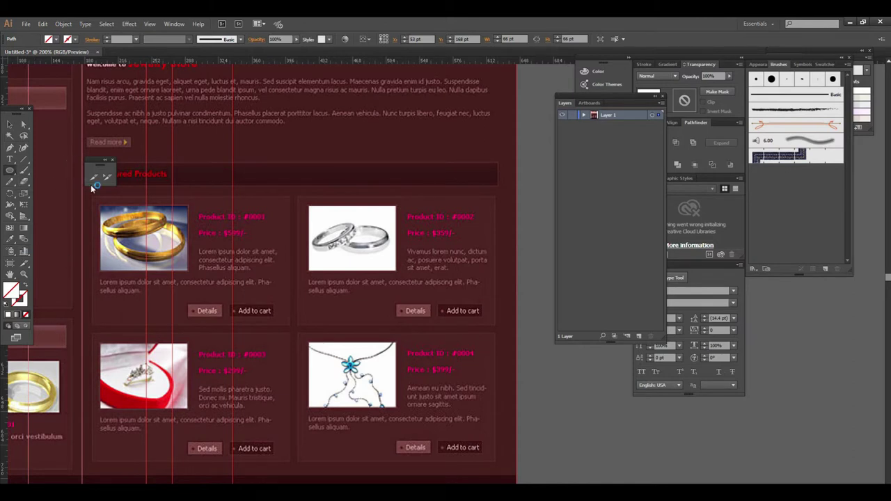
scroll(492, 293, "up", 1)
scroll(459, 274, "up", 1)
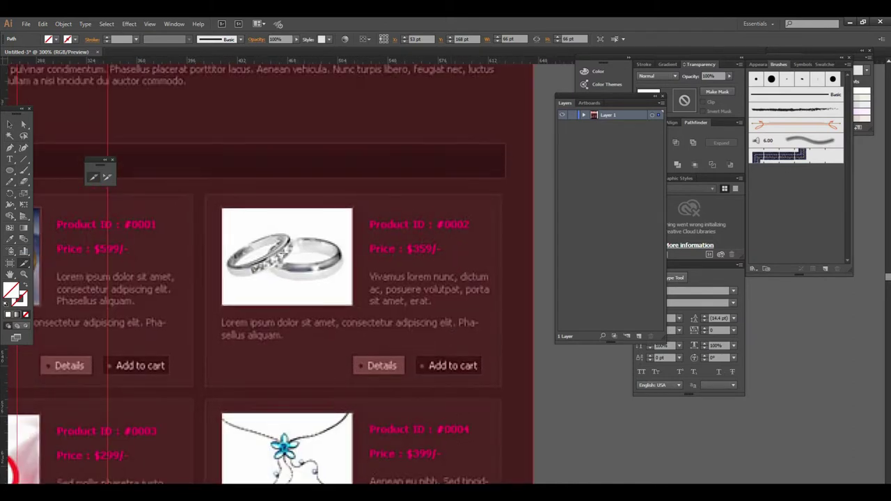
left_click_drag(205, 195, 499, 387)
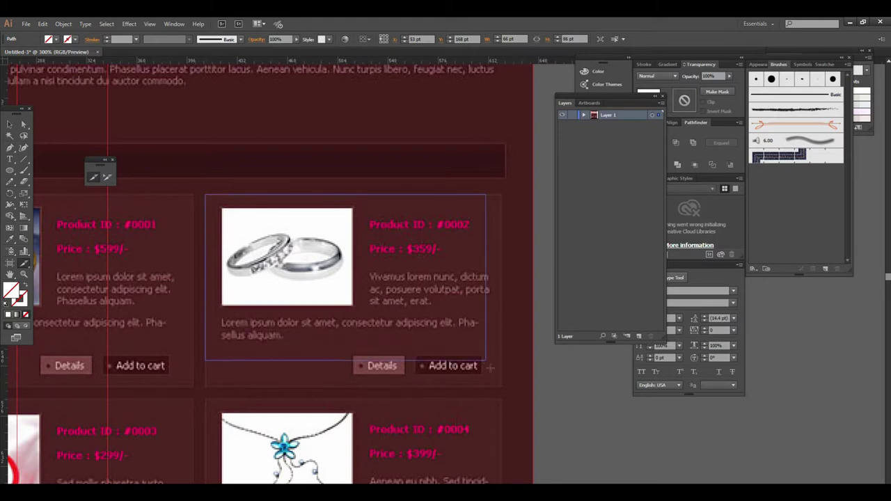
left_click_drag(499, 387, 500, 389)
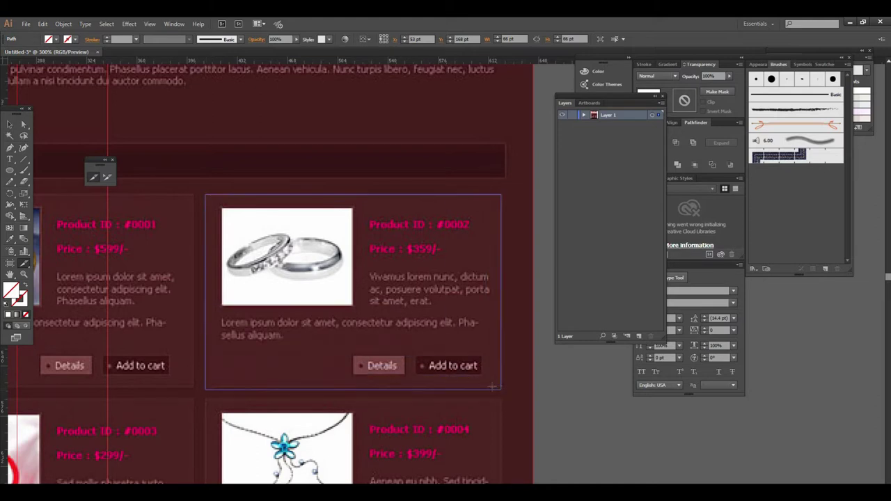
Step: Slice the second card's Details button and its silver-ring photo
mouse_move(353, 353)
left_mouse_down()
mouse_move(386, 356)
mouse_move(404, 375)
mouse_move(480, 376)
left_mouse_up()
scroll(480, 375, "left", 3)
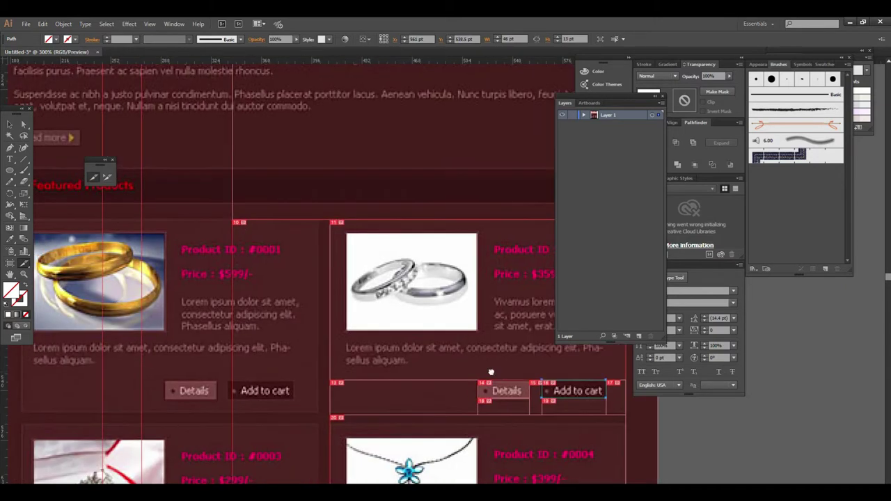
left_click_drag(347, 235, 477, 330)
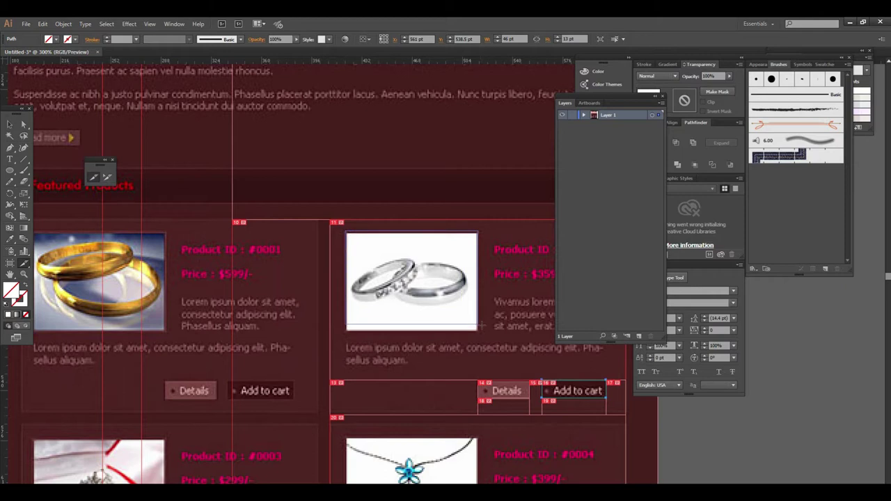
scroll(478, 330, "left", 4)
scroll(503, 324, "left", 2)
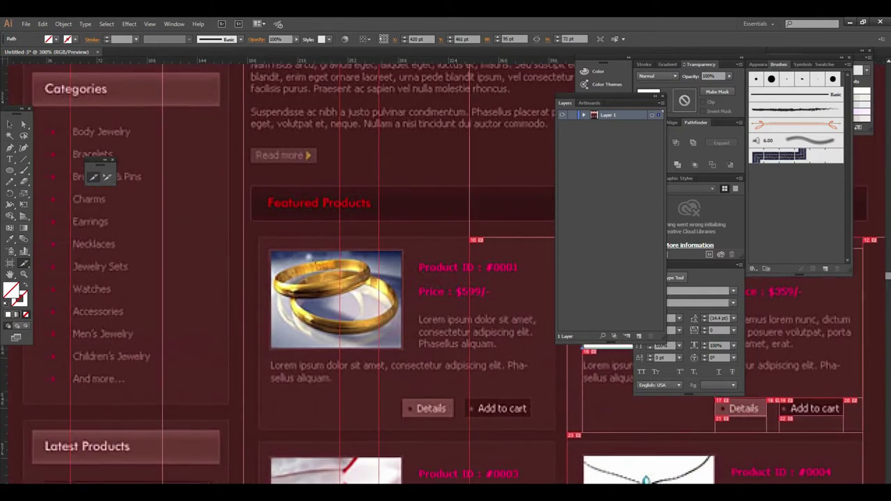
Step: Slice the first card's gold-ring photo and its Details and Add to cart buttons
left_click_drag(271, 249, 401, 348)
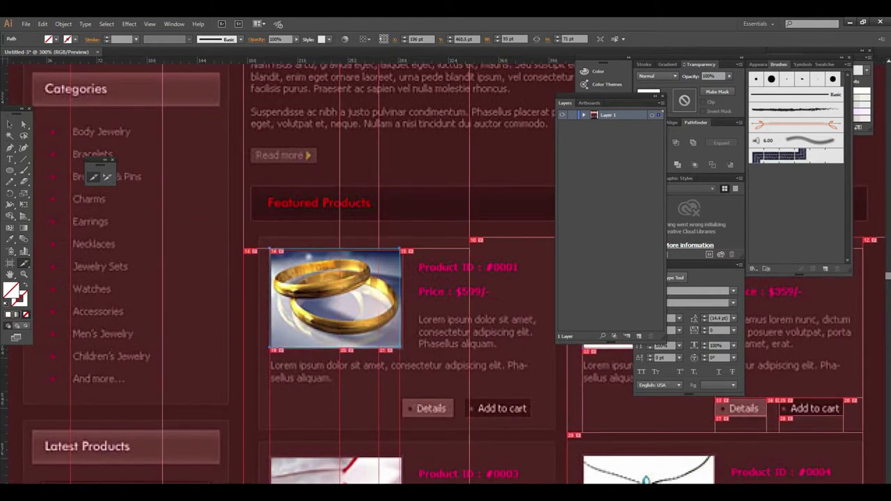
left_click(453, 412)
left_click_drag(470, 398, 532, 418)
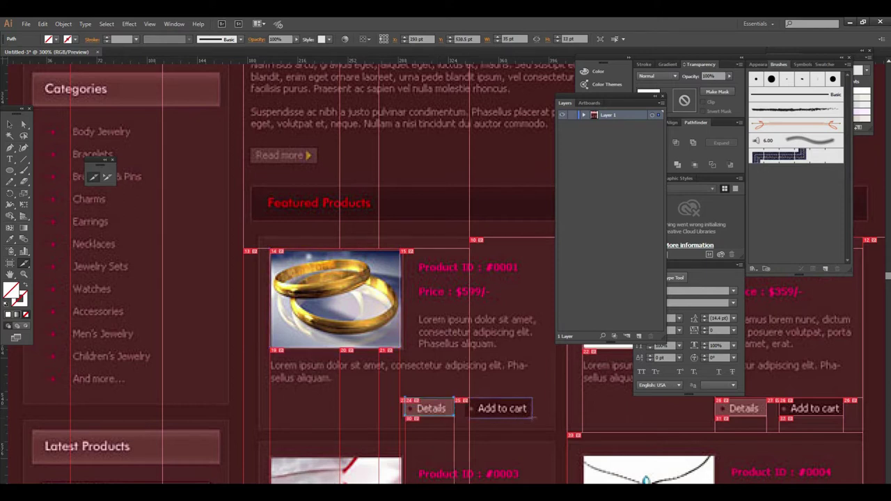
Step: Review the banner and Featured Products slices at several zoom levels
key("ctrl+minus")
key("ctrl+minus")
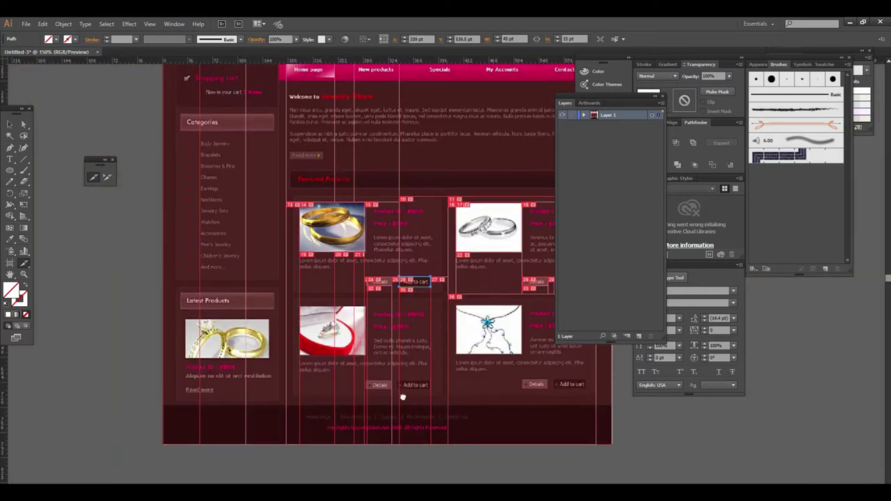
mouse_move(242, 258)
left_mouse_down()
mouse_move(203, 266)
mouse_move(494, 274)
left_mouse_up()
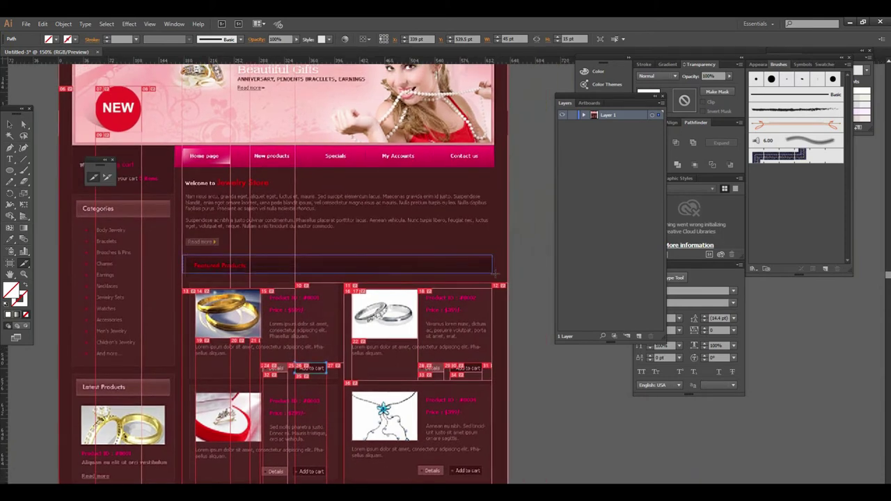
key("ctrl+plus")
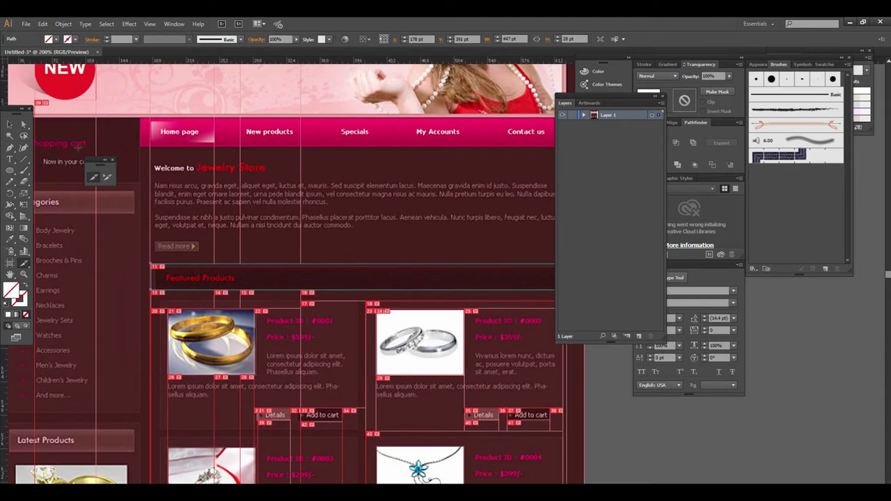
left_click_drag(462, 250, 431, 262)
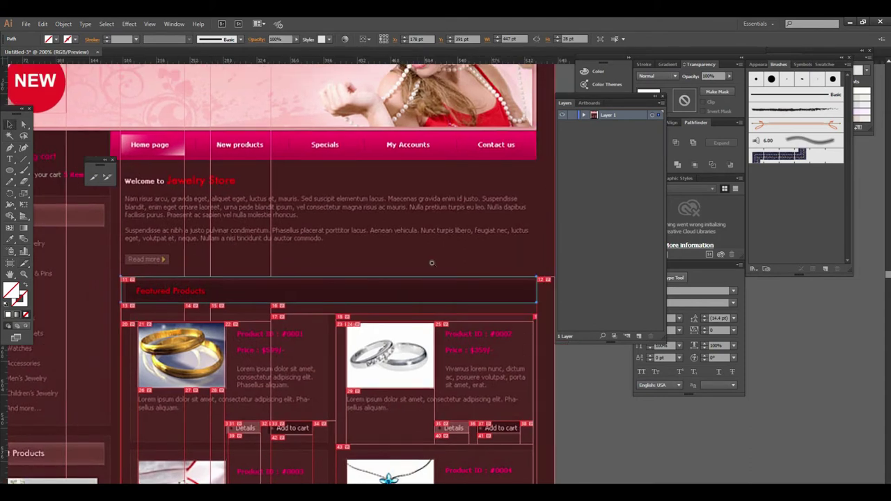
key("ctrl+0")
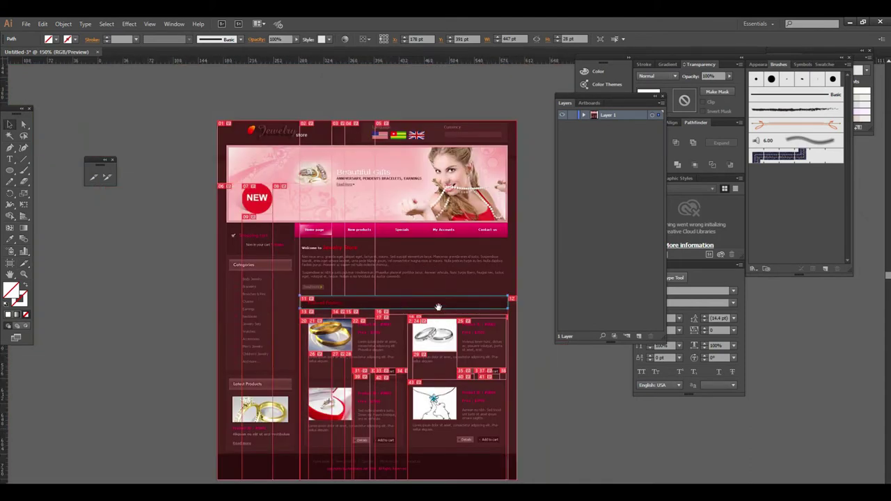
key("ctrl+plus")
left_click_drag(390, 356, 383, 366)
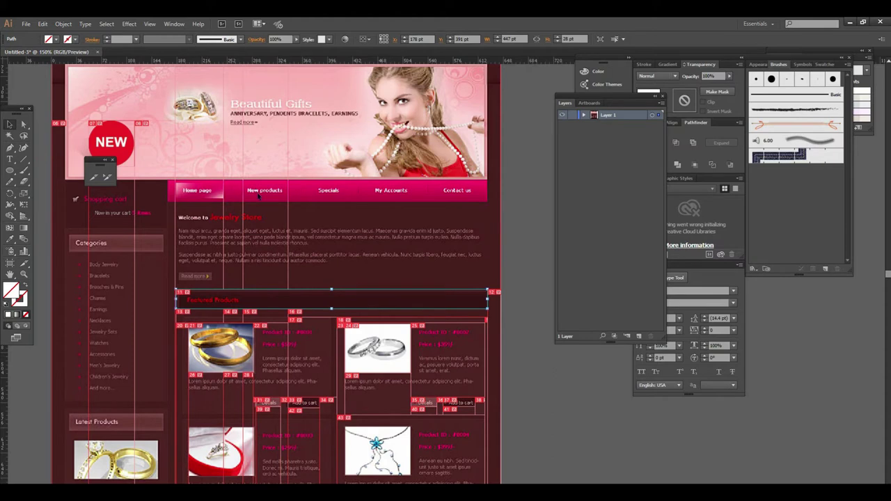
left_click(25, 24)
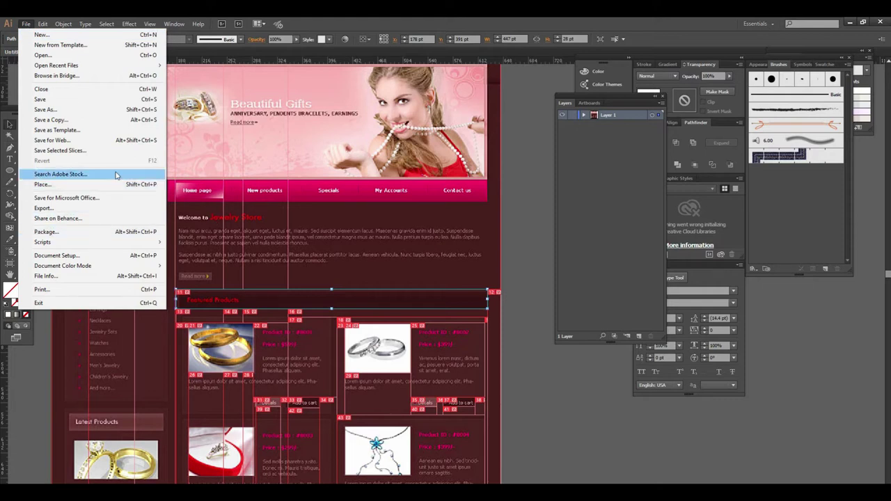
Step: Save the selected slice for web as FEATURED.jpg on the Desktop
left_click(112, 142)
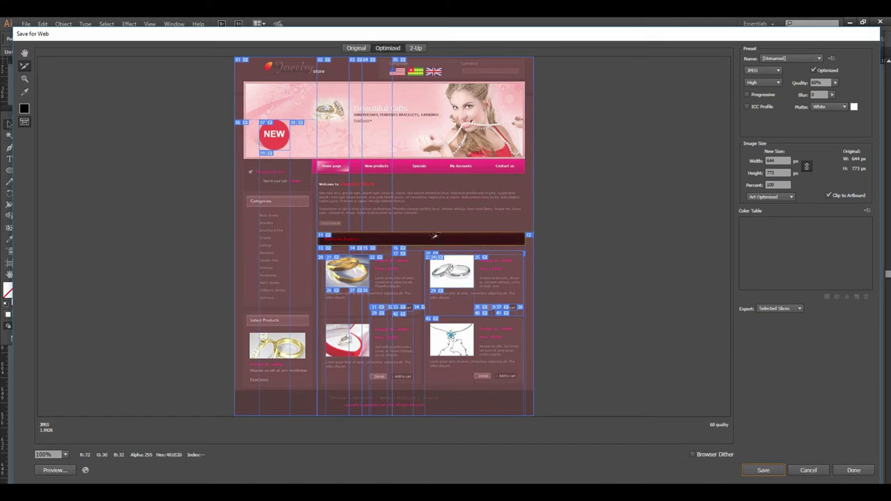
left_click(763, 471)
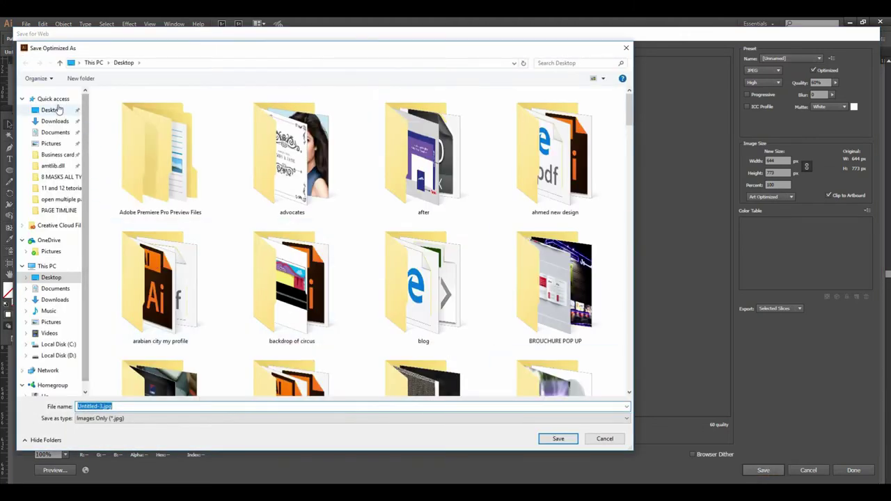
double_click(149, 407)
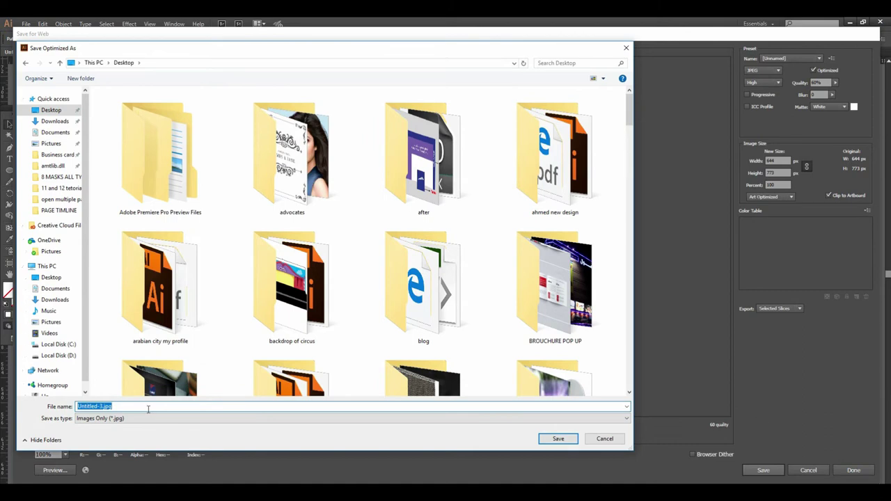
type("FEA")
type("TURED")
left_click(558, 438)
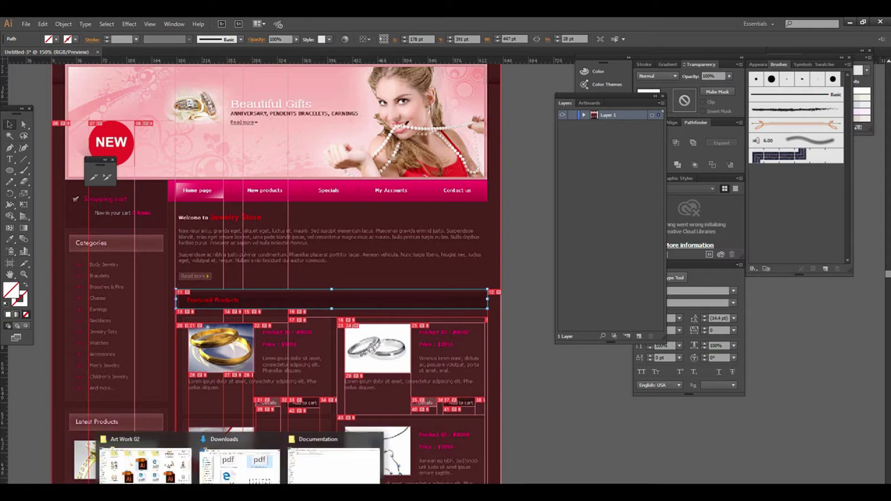
key("super+d")
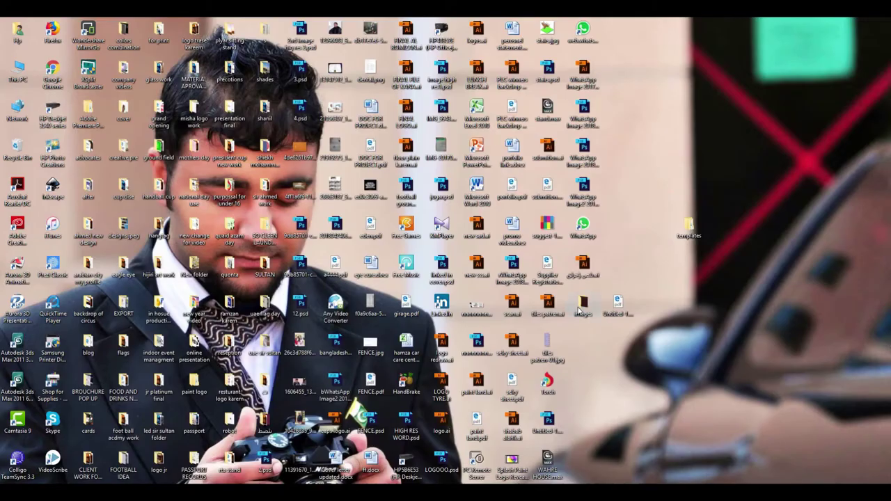
double_click(580, 306)
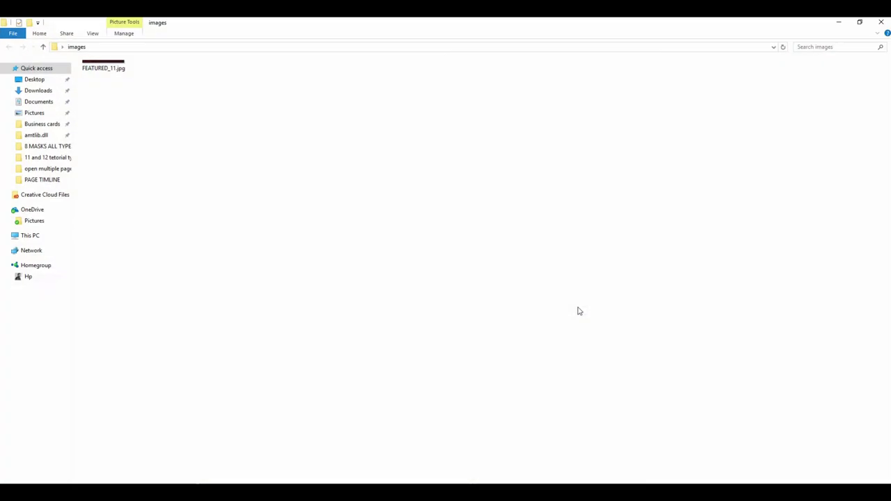
double_click(110, 67)
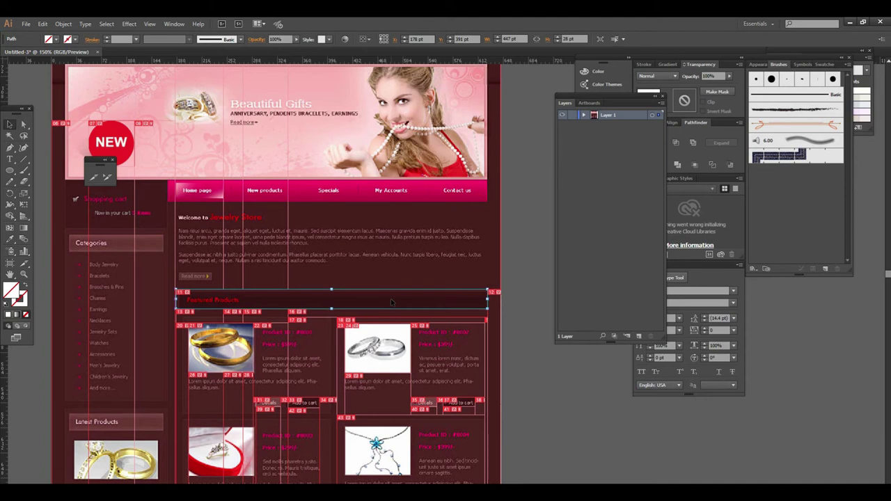
scroll(390, 299, "up", 2)
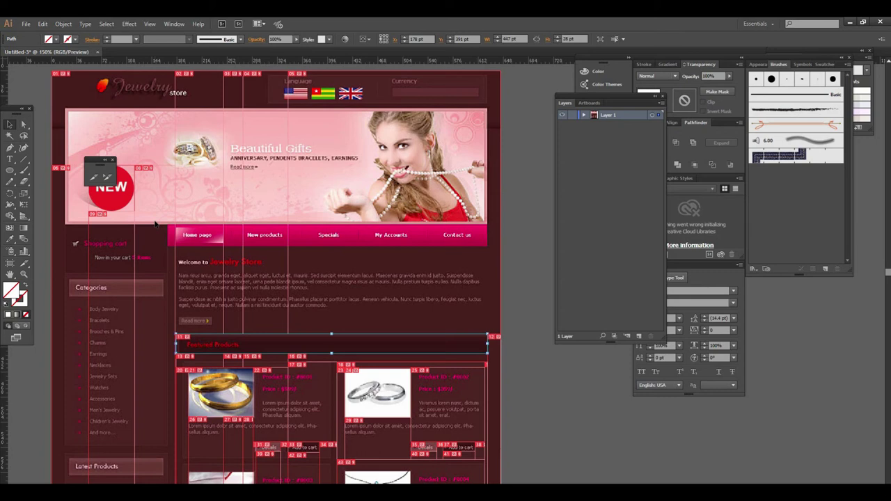
key("ctrl+minus")
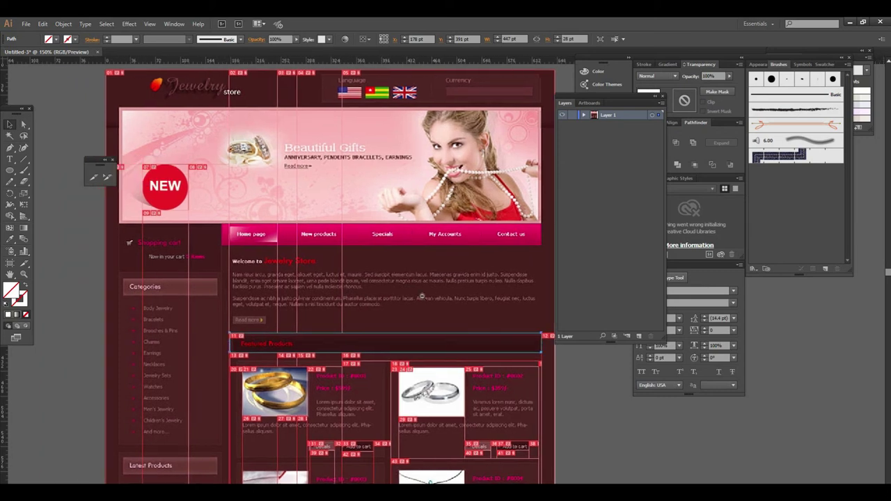
key("ctrl+minus")
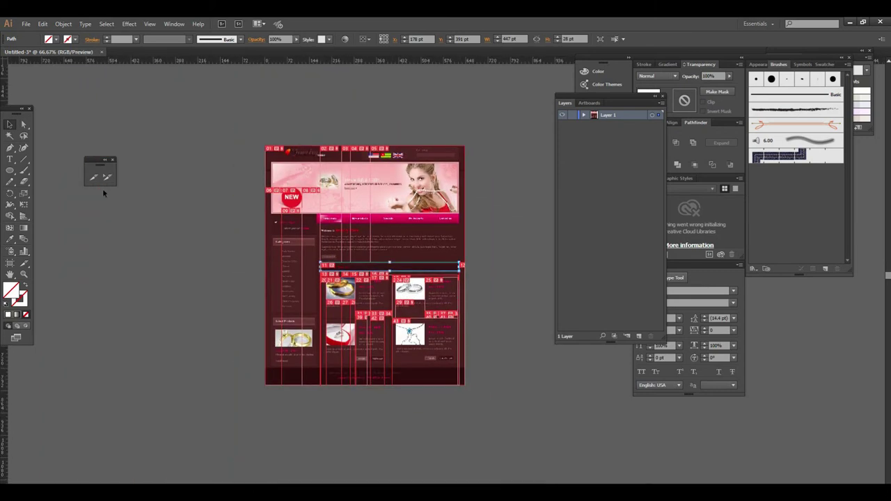
key("ctrl+plus")
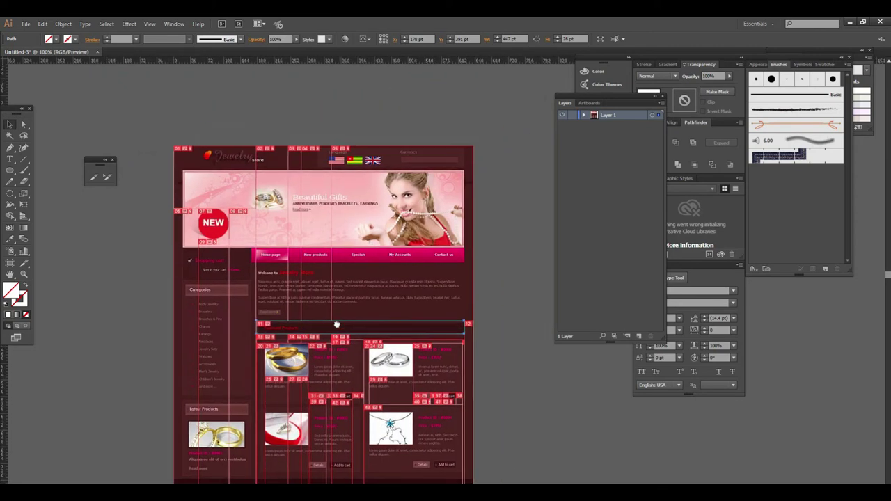
scroll(396, 320, "up", 2)
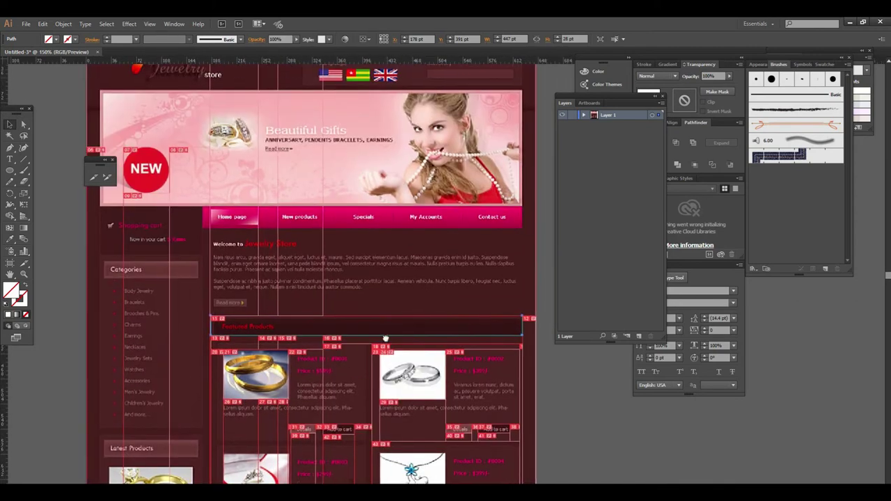
scroll(435, 276, "down", 2)
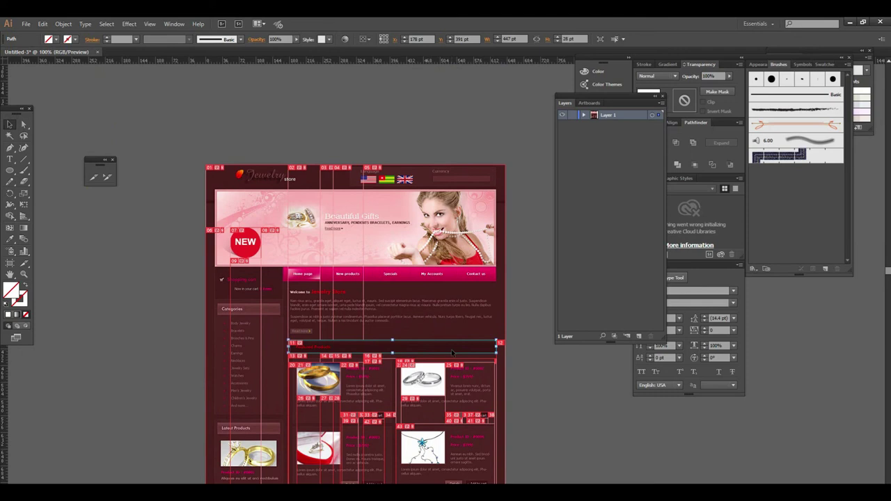
left_click_drag(451, 353, 410, 311)
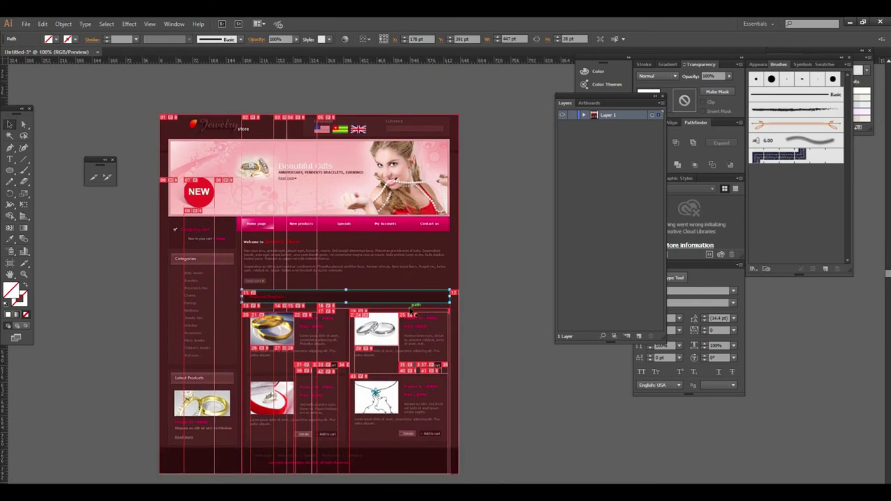